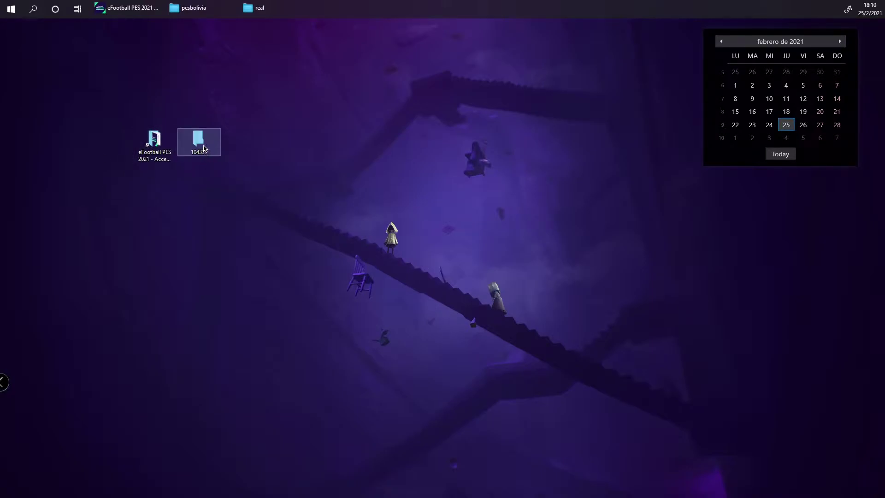
Step: Examine the contents of the 104337 desktop folder, including #Win and sourceimages\#windx11, and close its window
drag(200, 140, 286, 179)
drag(267, 151, 314, 152)
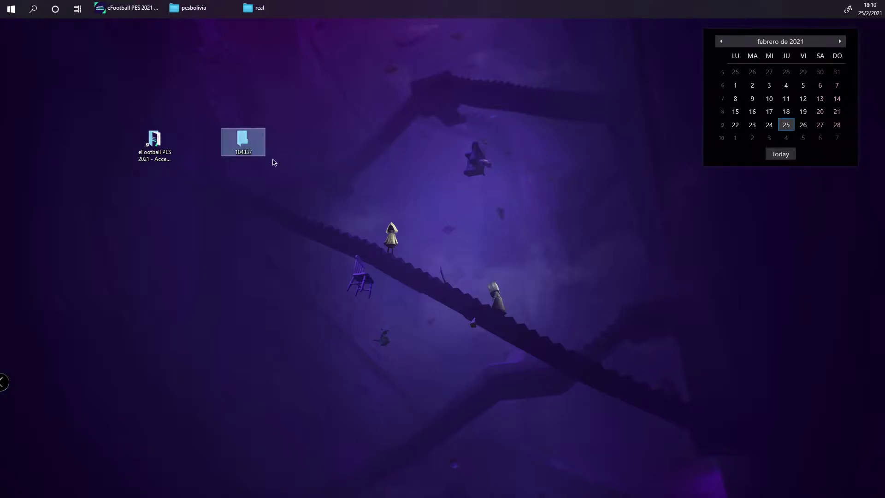
double_click(253, 140)
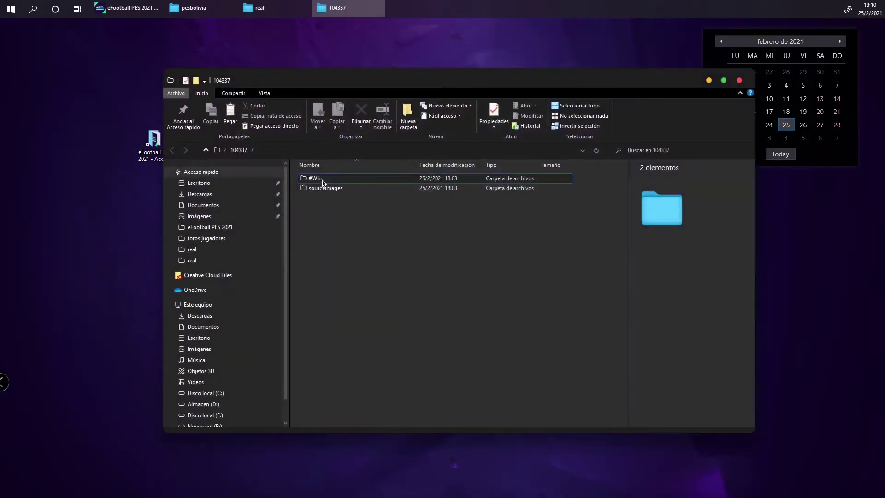
double_click(321, 180)
click(173, 152)
double_click(335, 187)
double_click(327, 179)
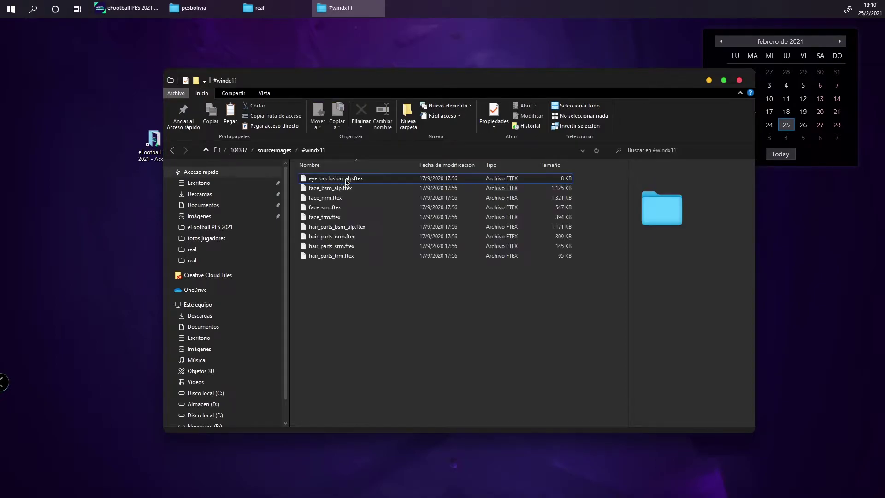
click(739, 80)
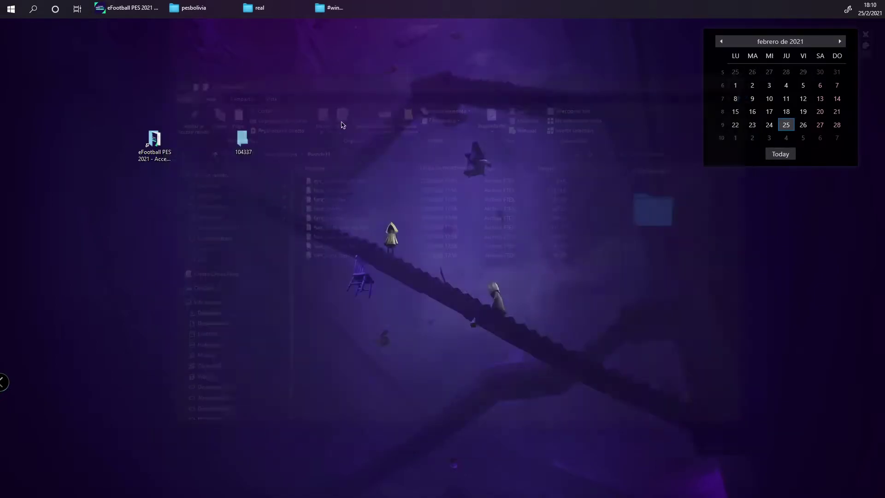
drag(241, 138, 251, 159)
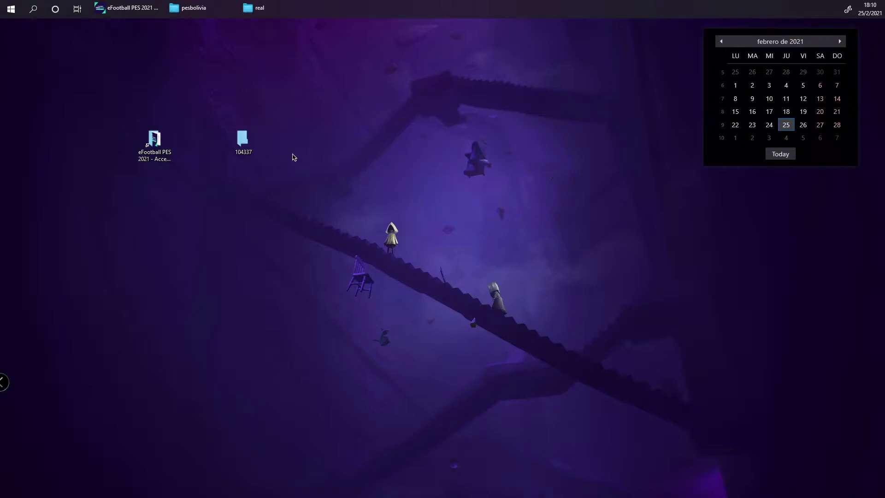
Step: Open the eFootball PES 2021 game folder and place its window so the shortcut and the 104337 folder stay visible side by side
double_click(164, 146)
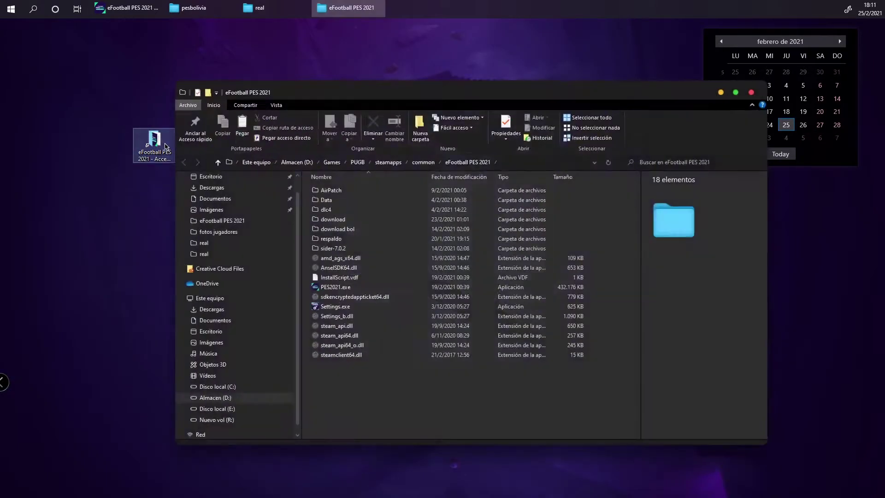
drag(352, 98, 482, 102)
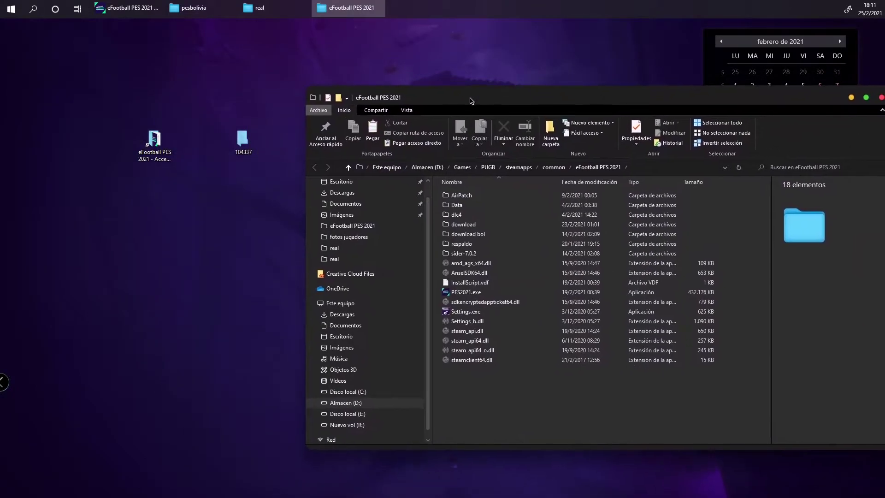
drag(242, 140, 198, 139)
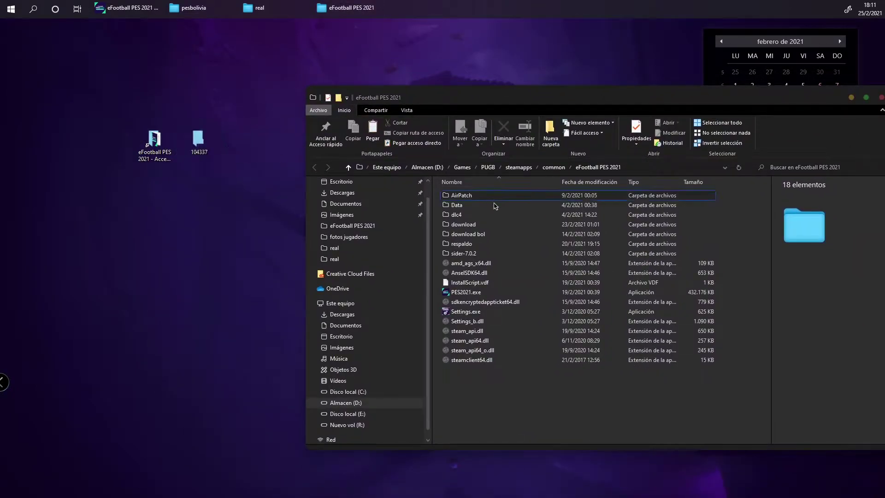
drag(447, 106, 423, 78)
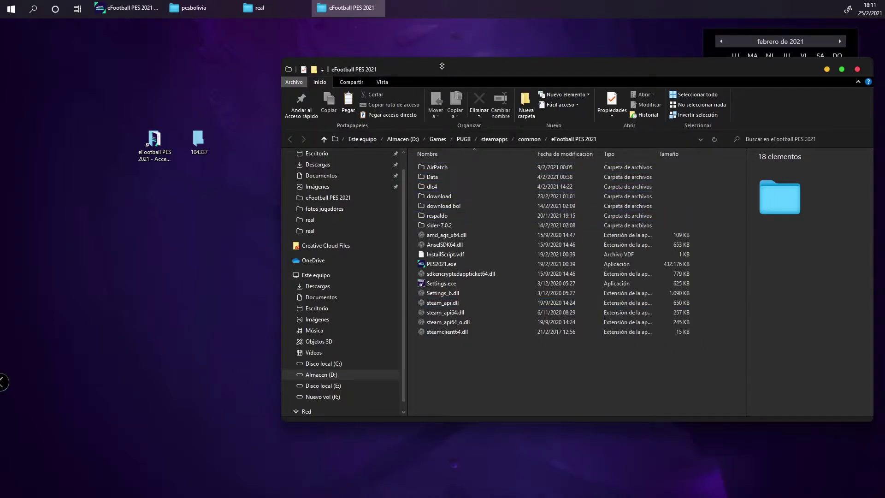
drag(442, 70, 414, 70)
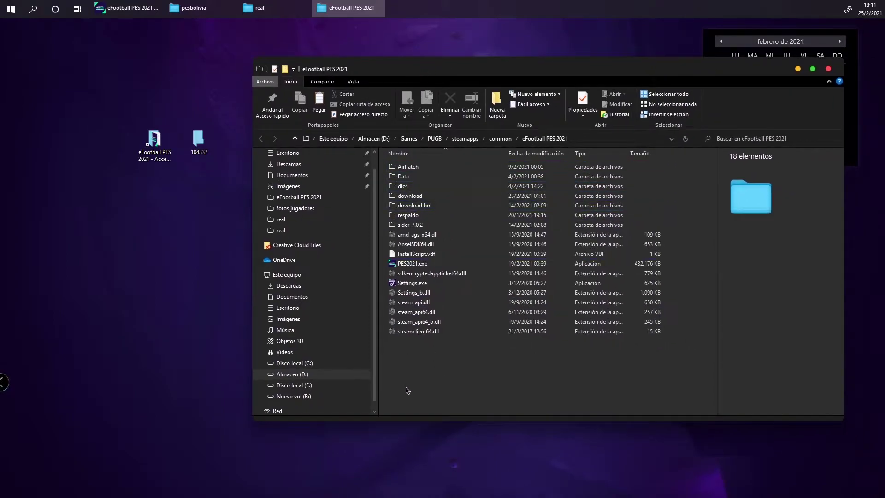
drag(428, 374, 469, 353)
drag(475, 355, 638, 172)
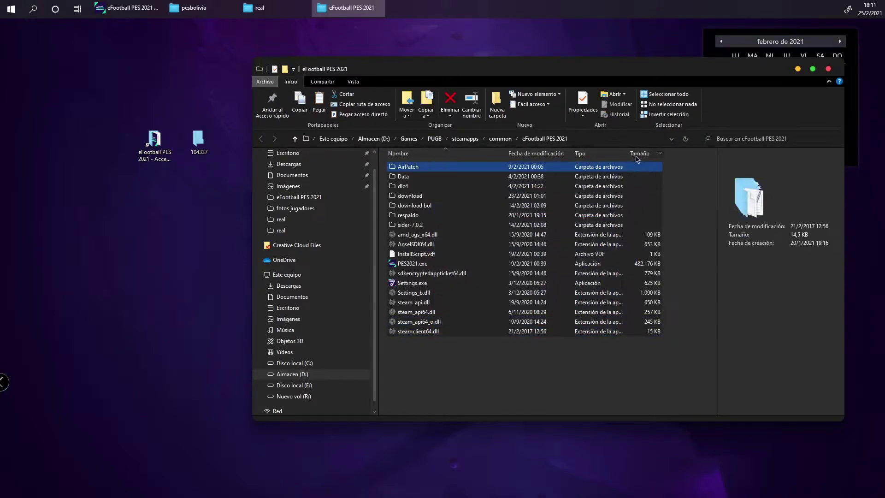
click(440, 363)
Step: Inspect the AirPatch folder and its sider.exe, and return to the eFootball PES 2021 folder
click(415, 168)
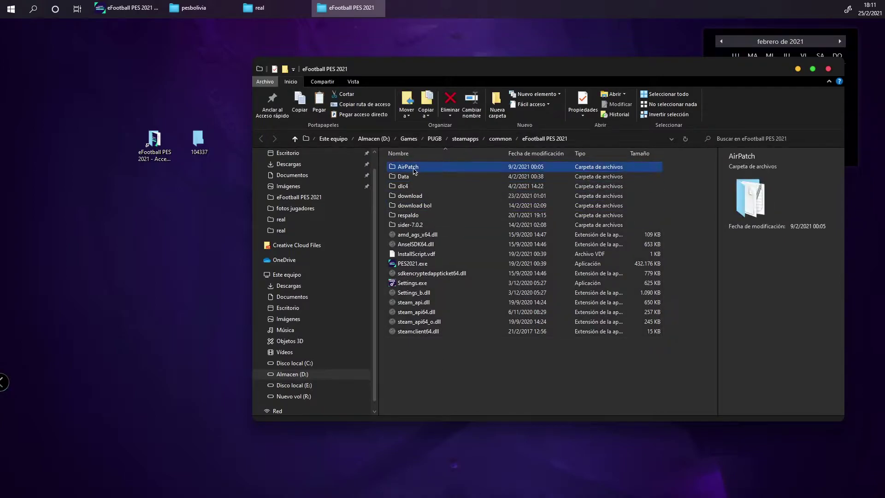
double_click(415, 169)
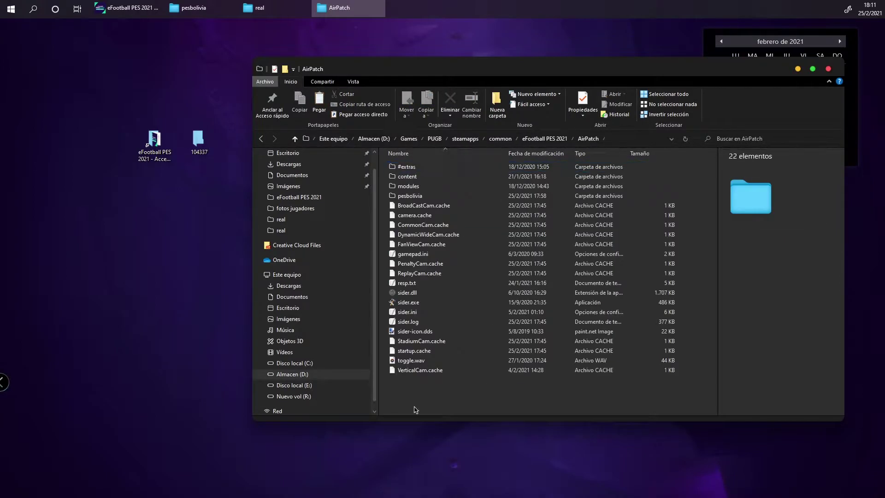
drag(513, 400, 397, 168)
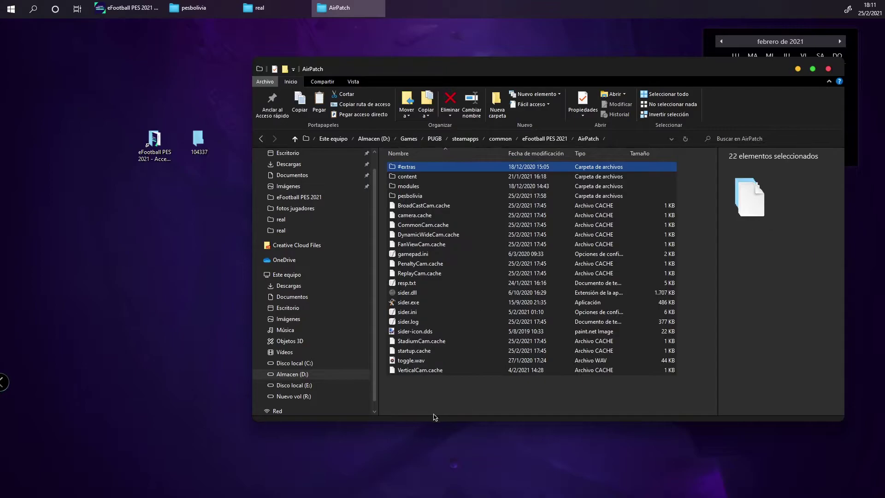
click(429, 359)
click(417, 302)
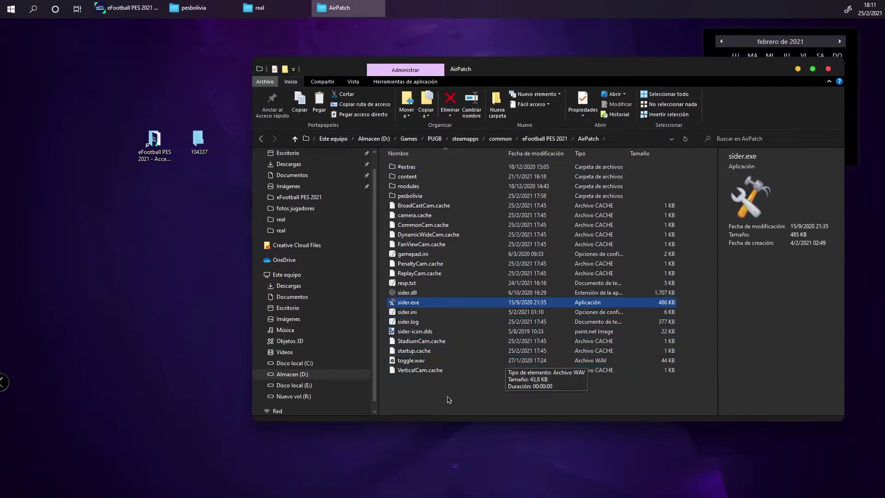
click(450, 399)
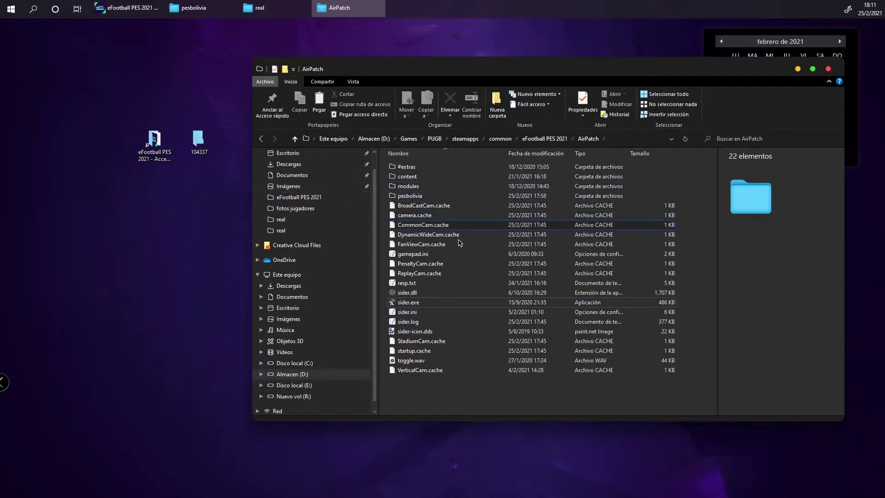
click(268, 141)
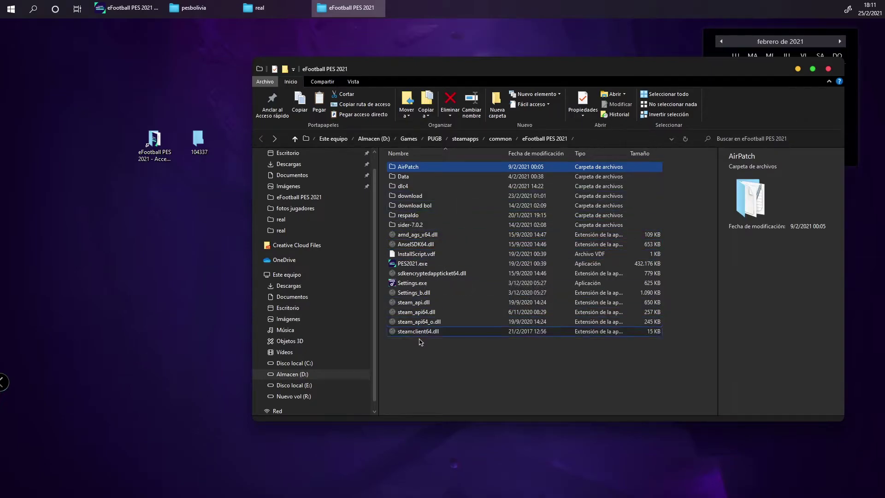
click(417, 357)
Step: Go into the sider-7.0.2 folder, check its sider.exe, and open its livecpk folder
click(416, 225)
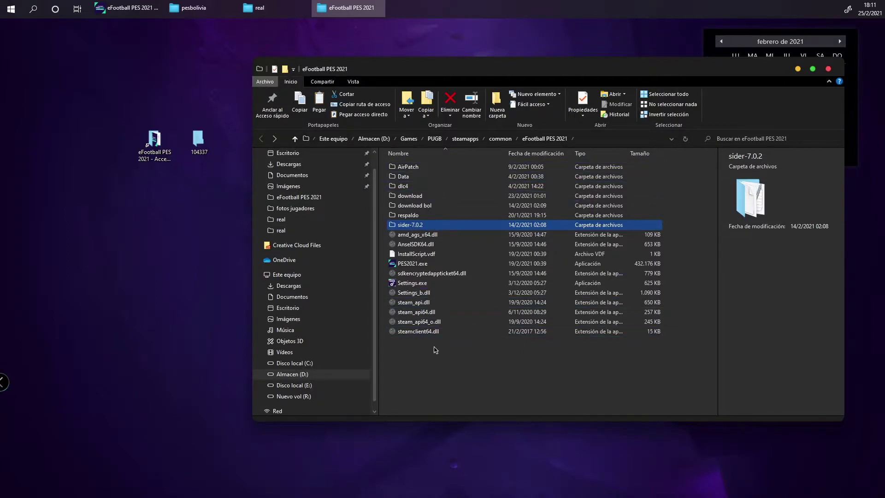
mouse_move(412, 229)
double_click(425, 227)
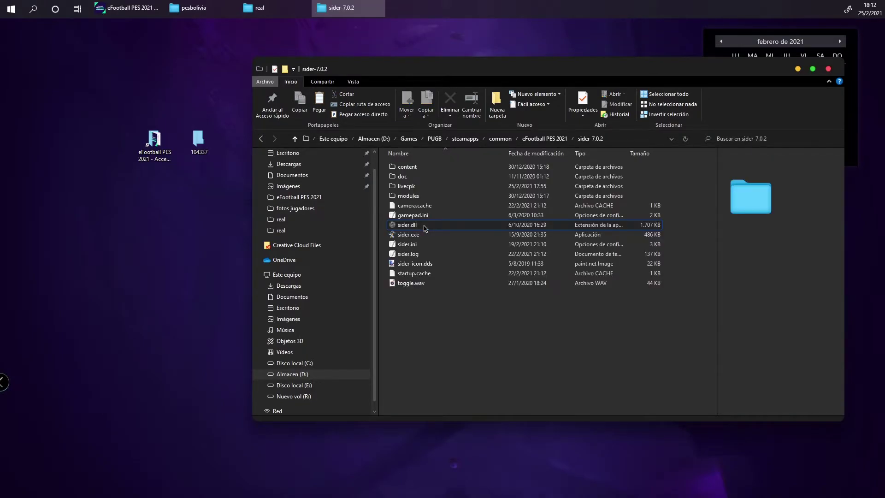
click(404, 235)
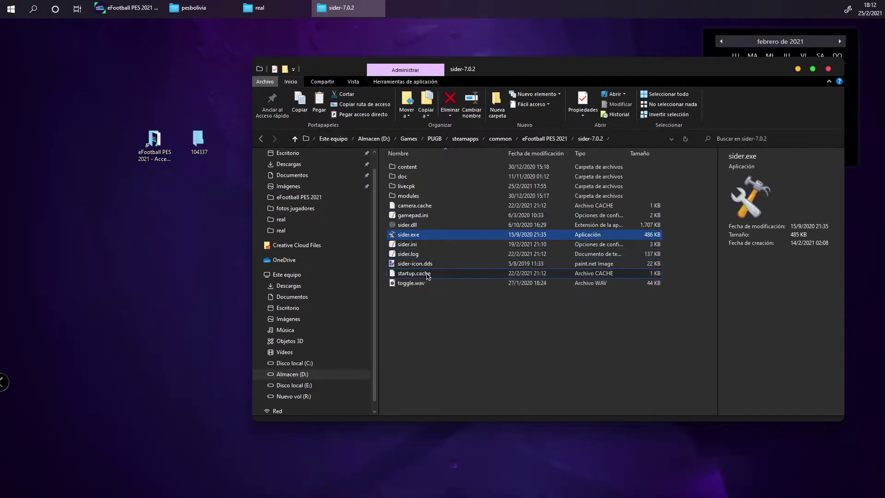
click(462, 296)
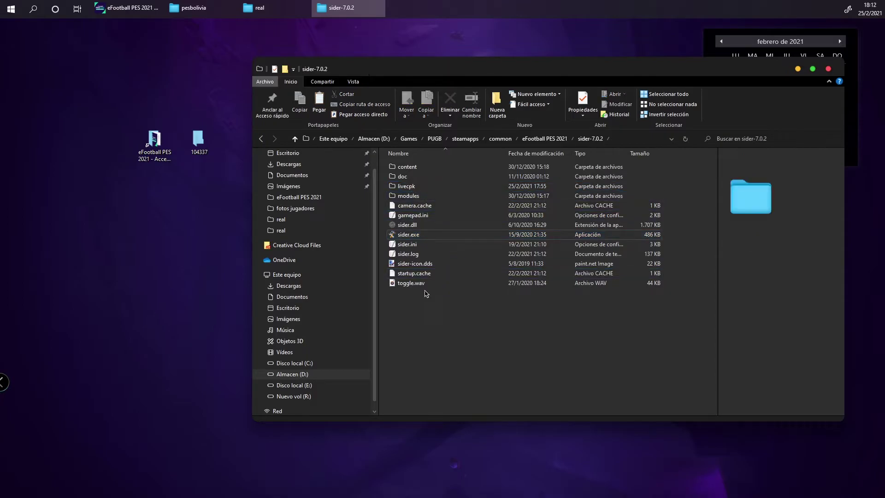
click(406, 189)
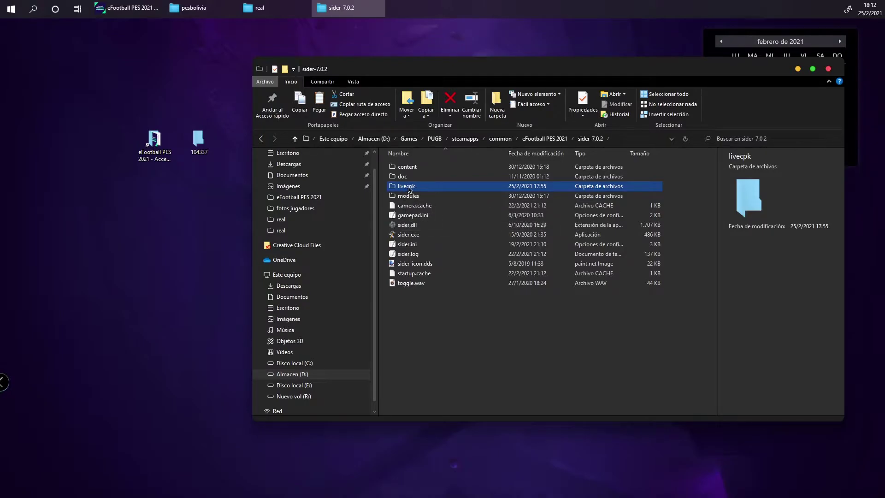
double_click(409, 190)
Step: Create a new folder inside livecpk
right_click(420, 338)
mouse_move(450, 318)
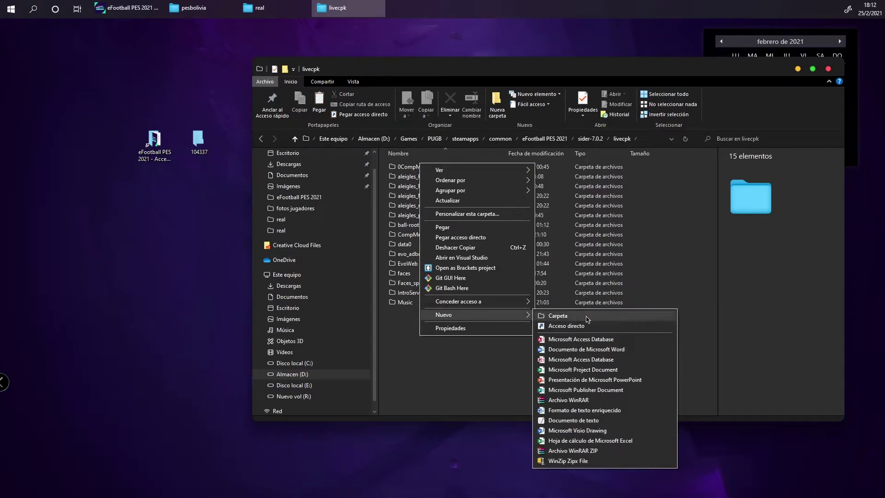
click(588, 317)
key(Return)
click(438, 324)
click(423, 316)
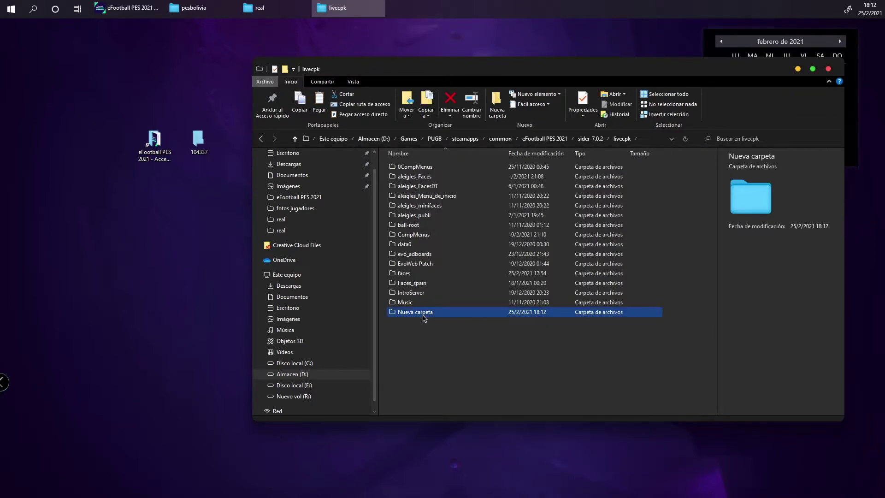
Step: Try to rename the new folder in livecpk to "faces"
right_click(427, 316)
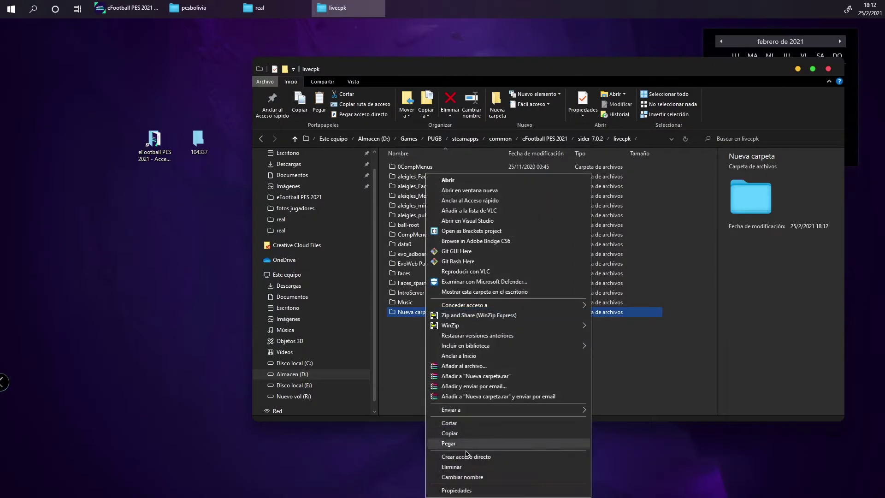
click(474, 476)
text(faces)
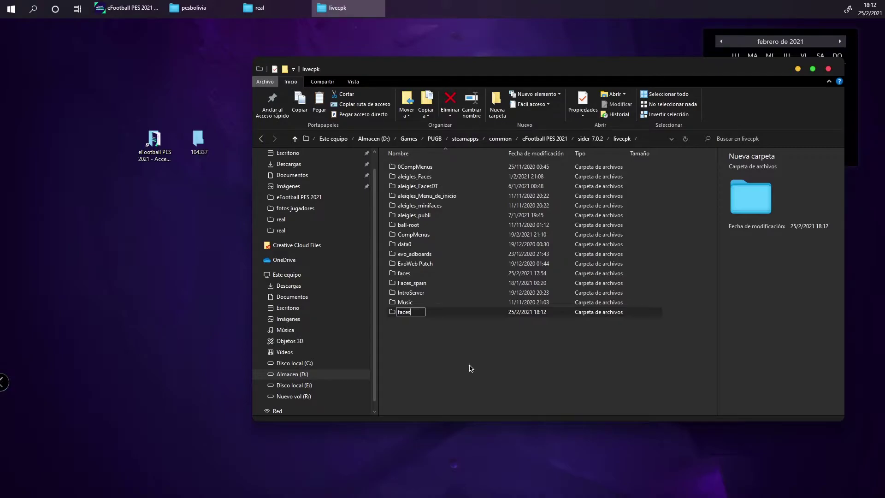
key(Return)
key(Tab)
key(Return)
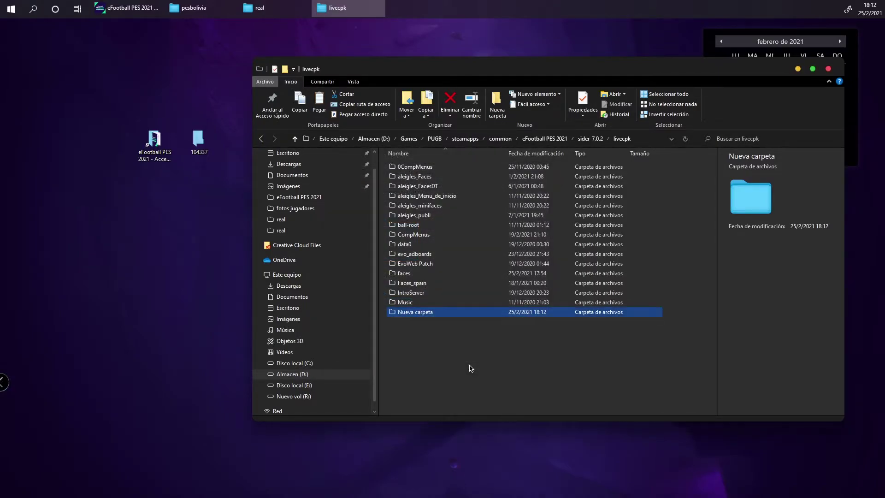
Step: Permanently delete the existing faces folder and the new unnamed folder from livecpk
click(415, 272)
click(405, 311)
click(412, 273)
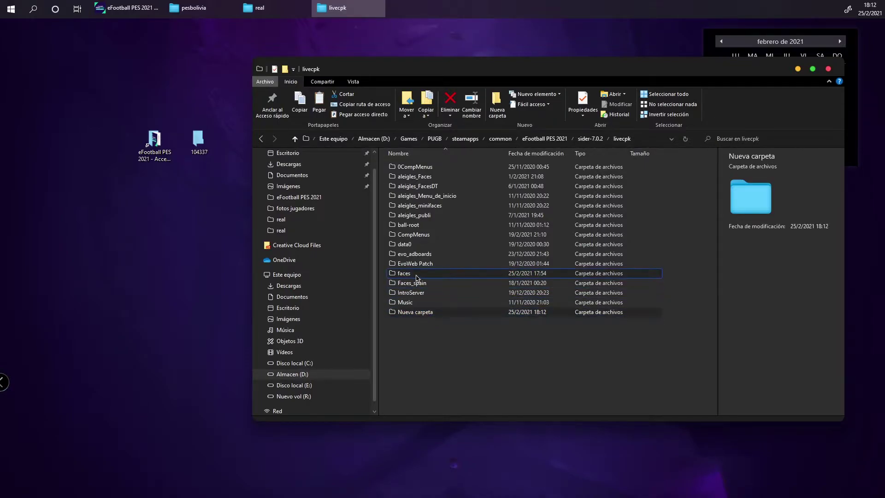
ctrl+click(443, 311)
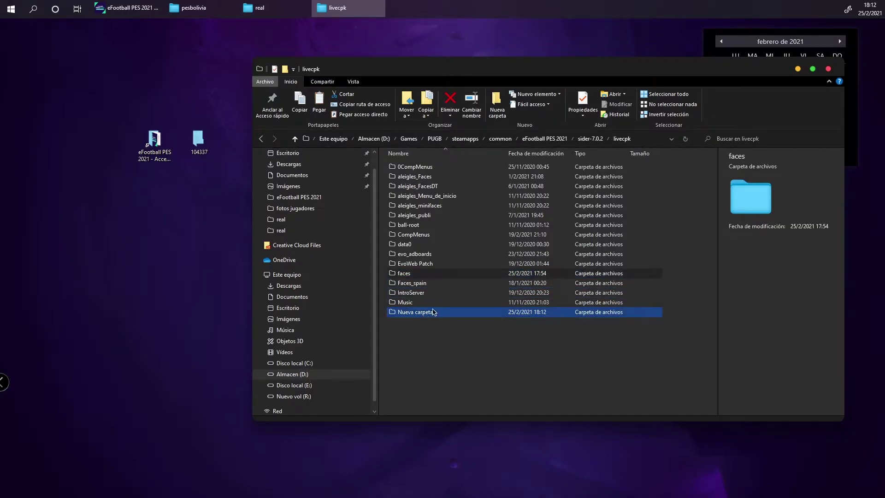
key(shift+Delete)
key(Return)
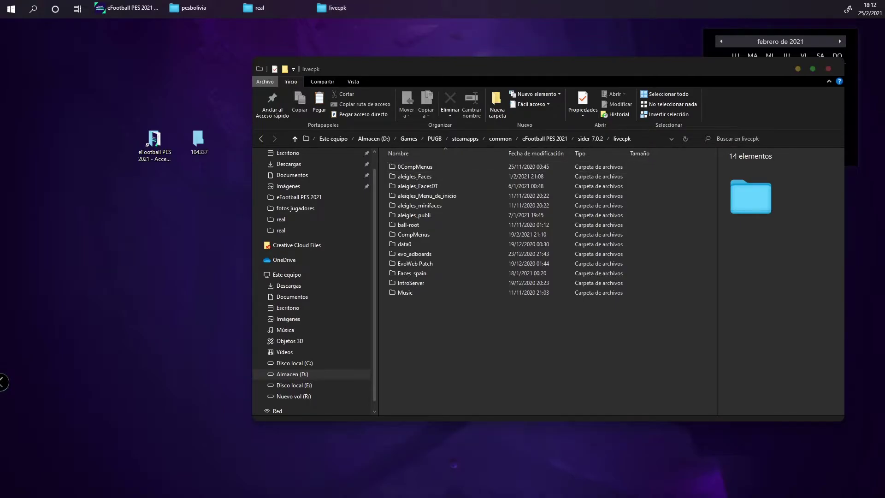
Step: Paste the previously copied faces folder into livecpk
right_click(436, 333)
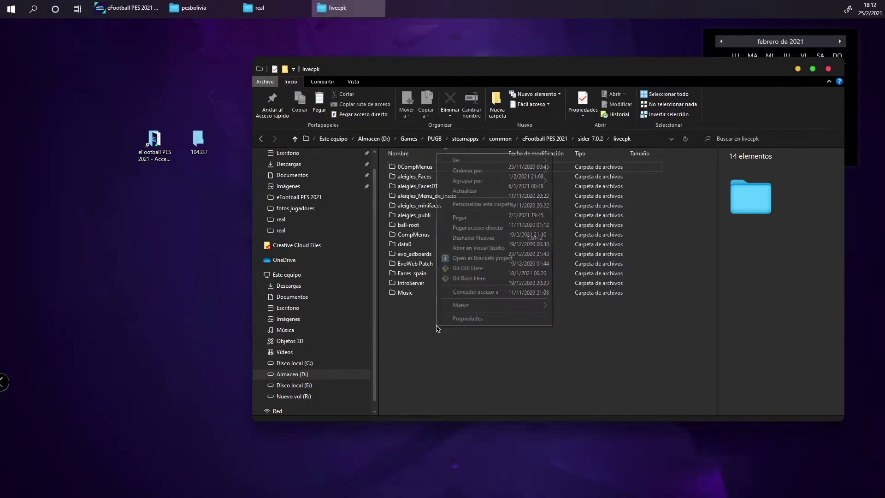
click(467, 217)
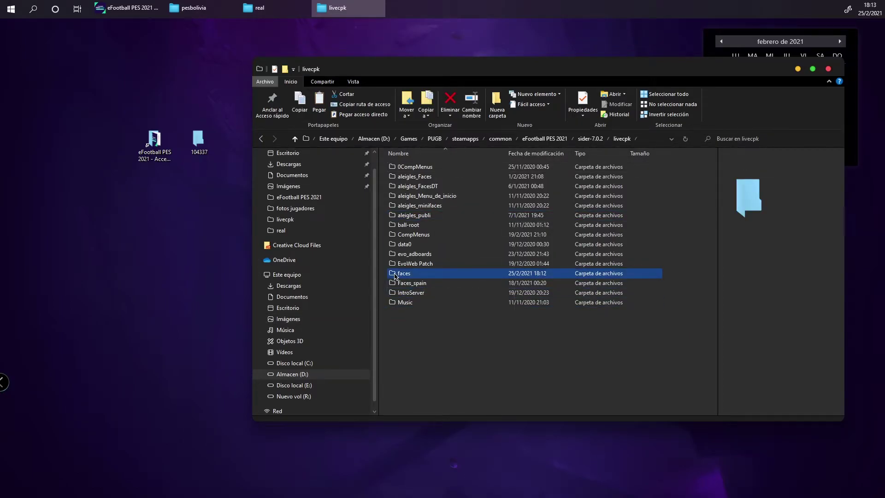
ctrl+click(415, 273)
Step: Open the real folder nested inside faces, following Asset, model, character and face
double_click(416, 274)
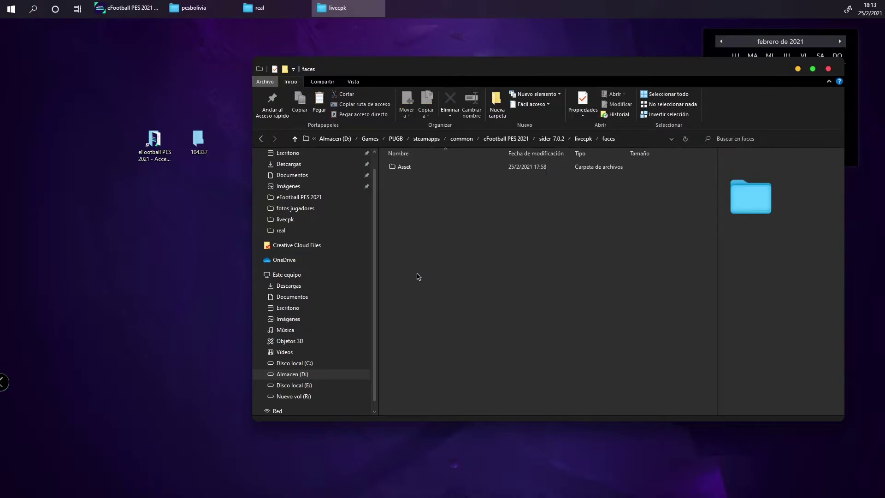
click(423, 169)
double_click(416, 168)
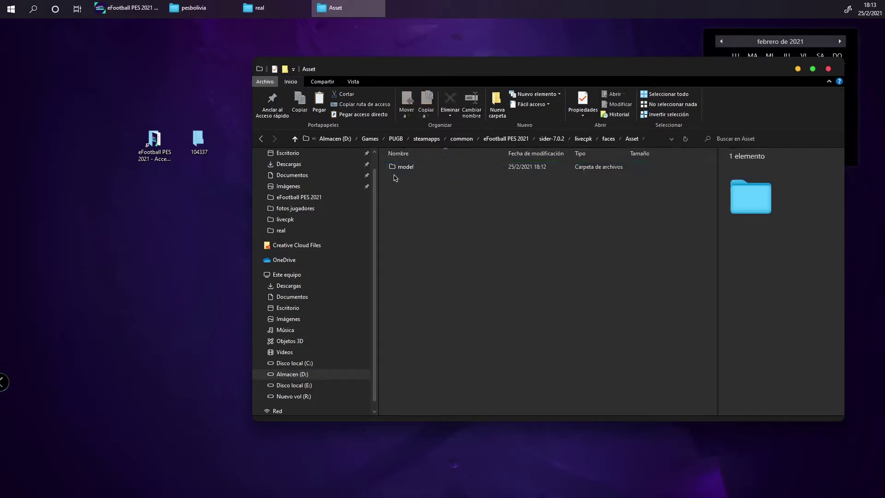
double_click(408, 168)
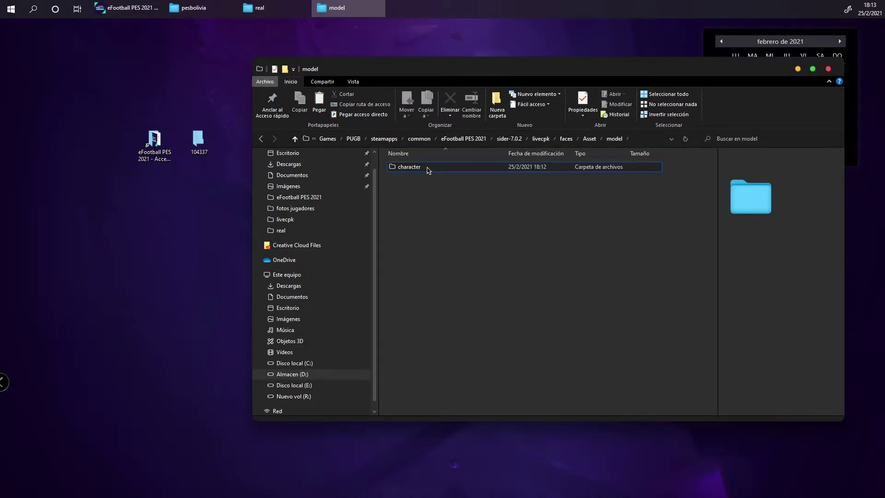
double_click(422, 168)
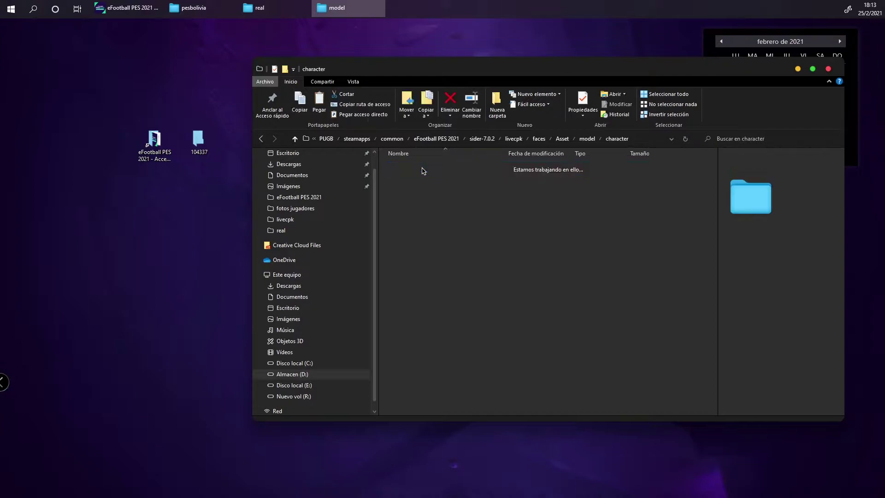
double_click(403, 167)
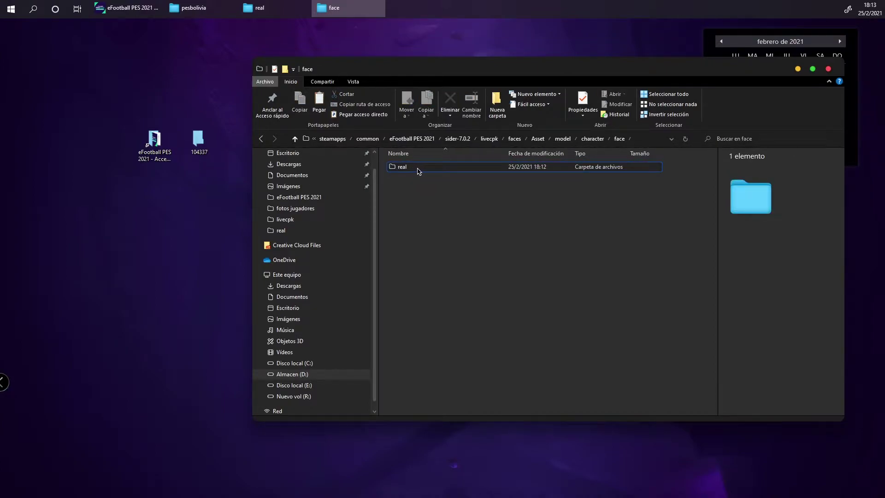
double_click(403, 167)
click(411, 173)
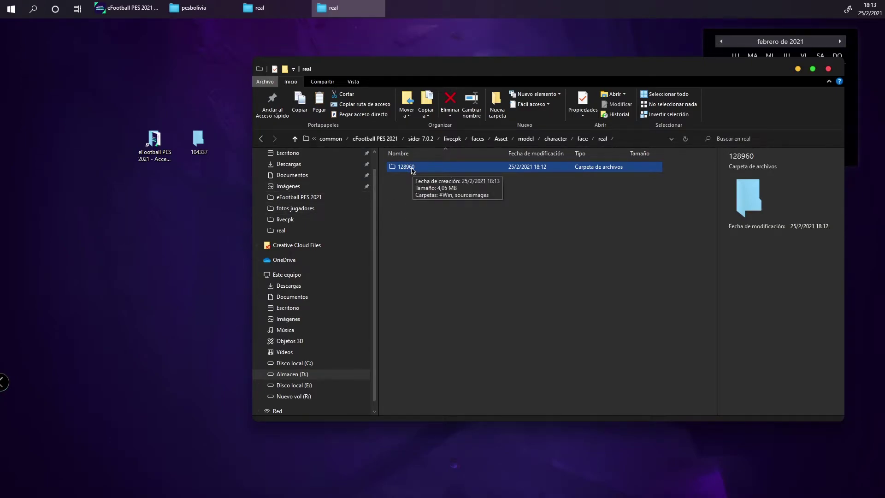
key(shift+Delete)
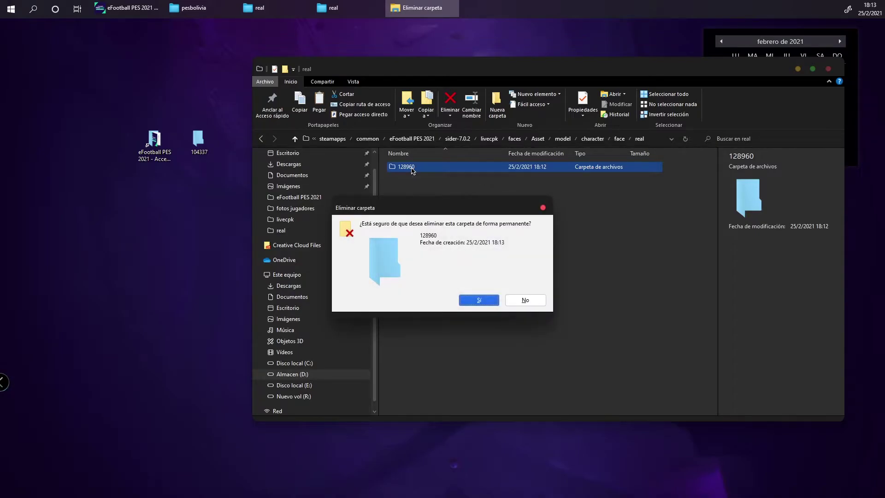
key(Return)
click(415, 189)
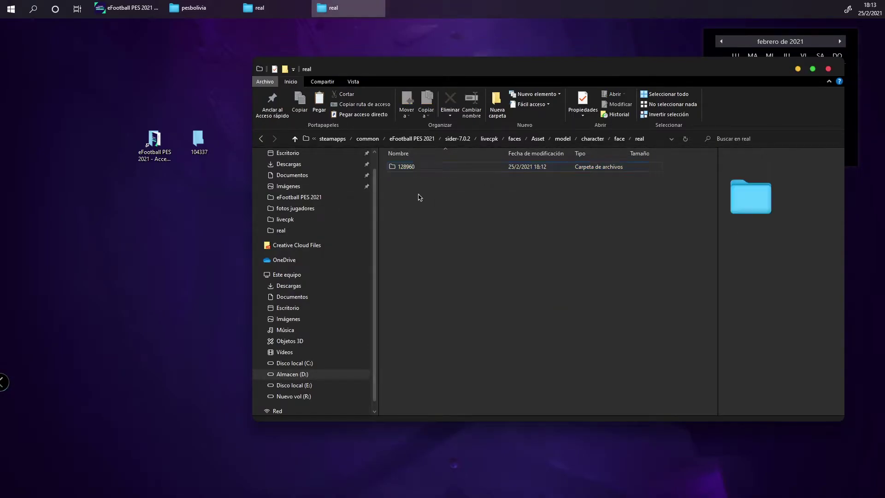
Step: Copy the 104337 folder from the desktop into the real folder and return to livecpk
click(190, 140)
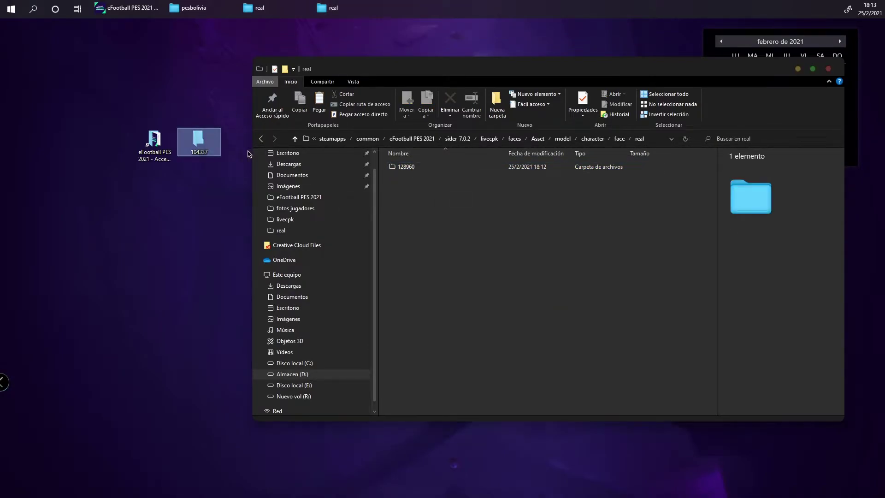
drag(190, 139, 466, 222)
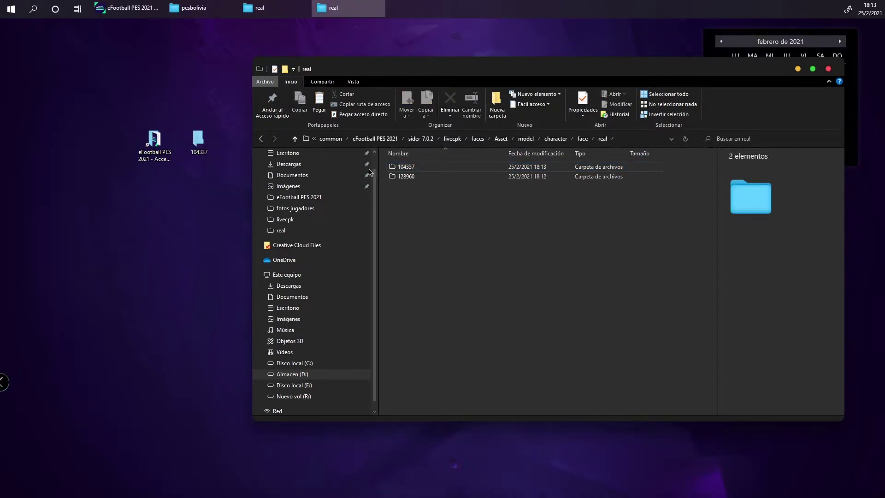
click(266, 140)
click(266, 140)
click(266, 140)
click(266, 140)
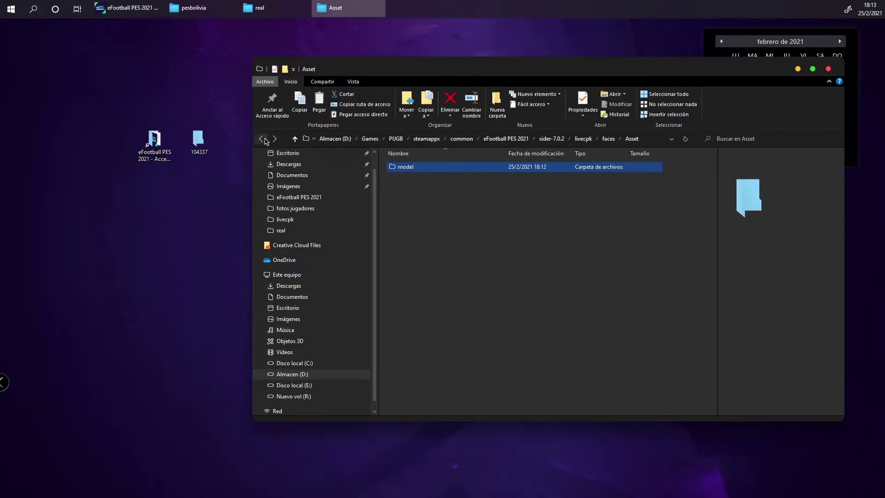
click(265, 140)
click(266, 141)
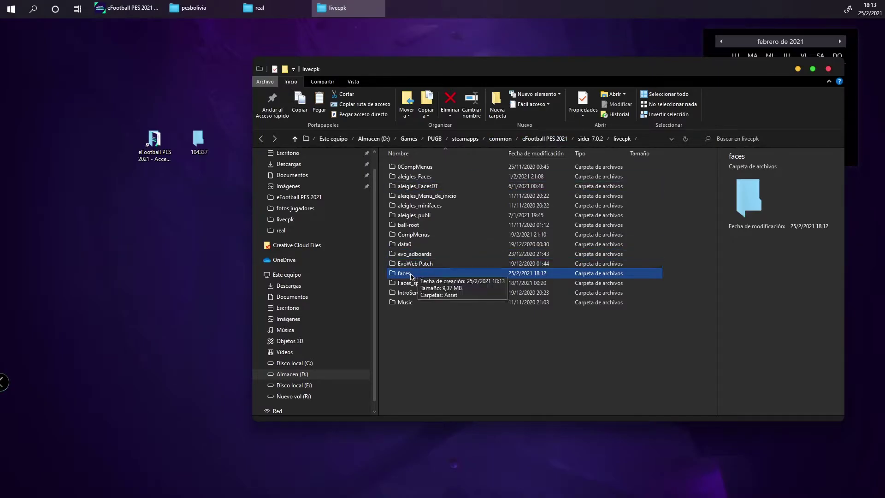
Step: Rename the faces folder in livecpk to "faces-tutorial"
click(438, 322)
click(406, 277)
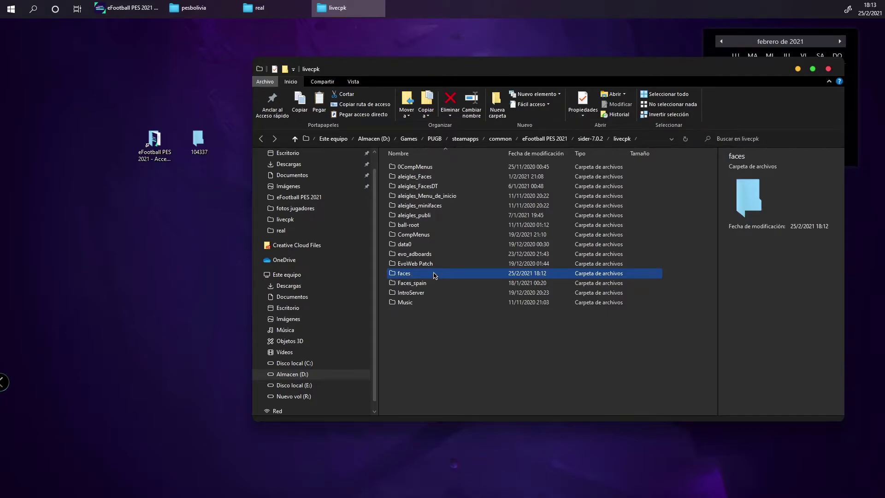
right_click(409, 275)
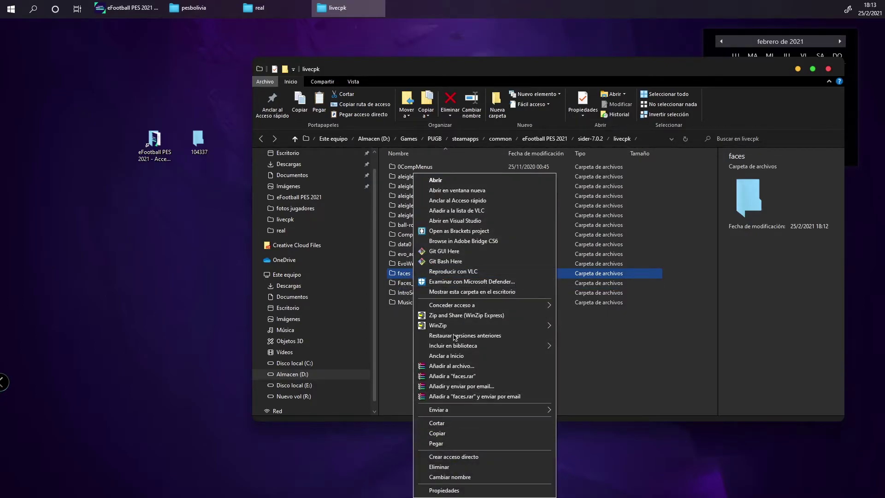
click(436, 477)
key(End)
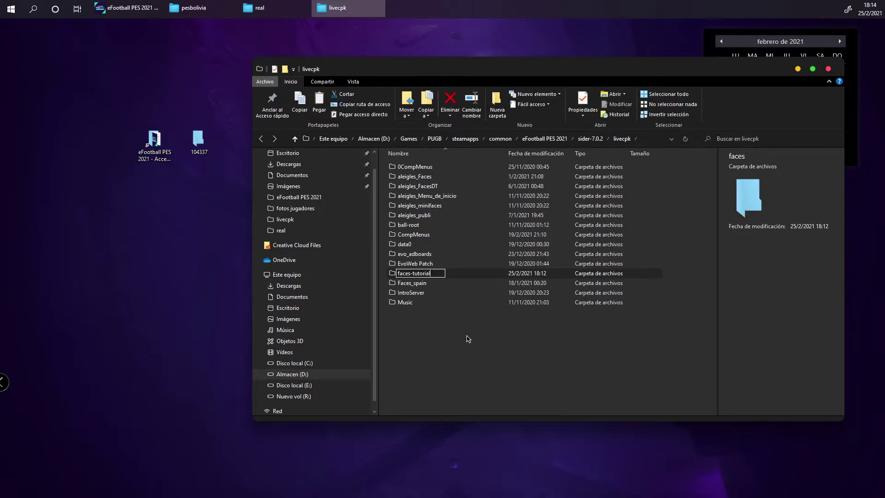
click(465, 336)
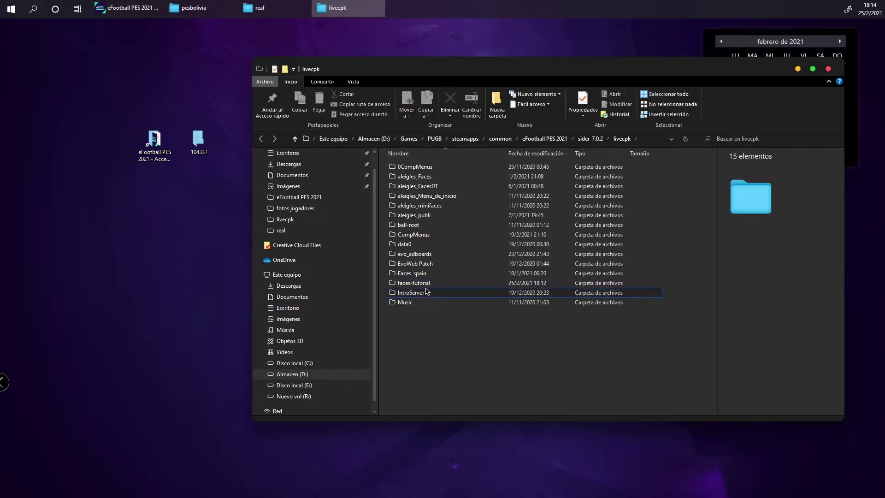
click(431, 284)
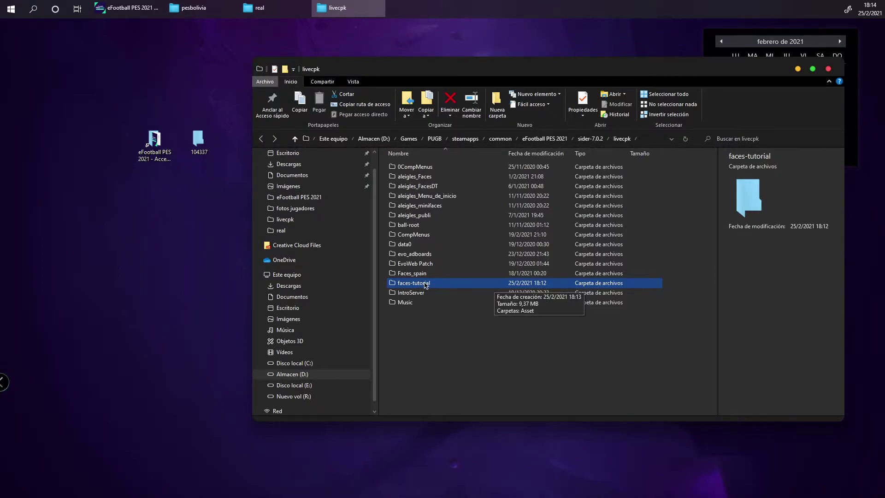
Step: Go back to the sider-7.0.2 folder and open sider.ini for editing in Notepad
click(262, 138)
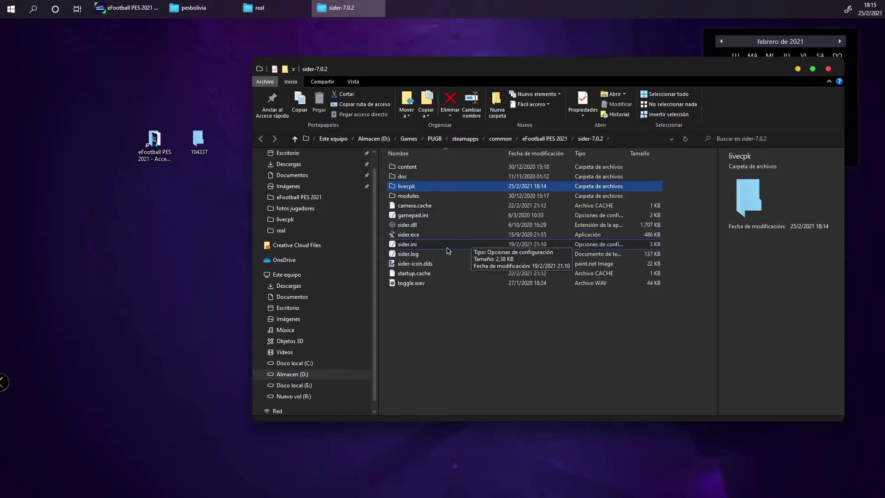
click(416, 247)
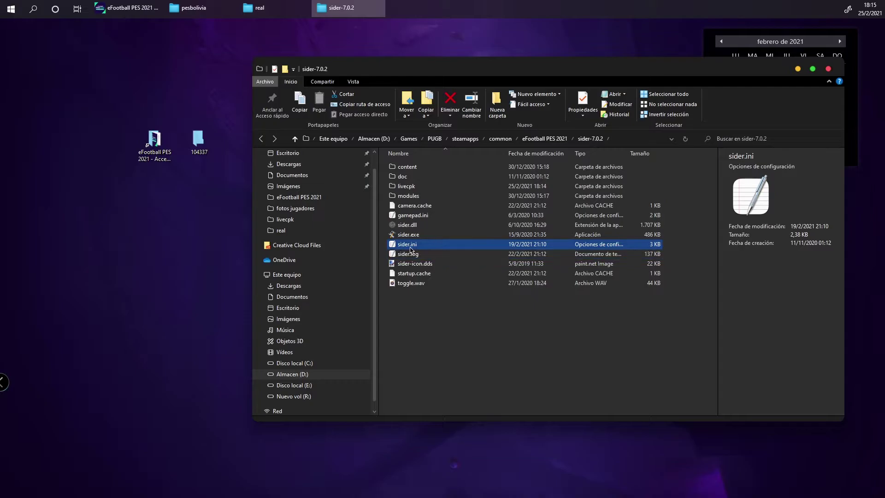
double_click(417, 245)
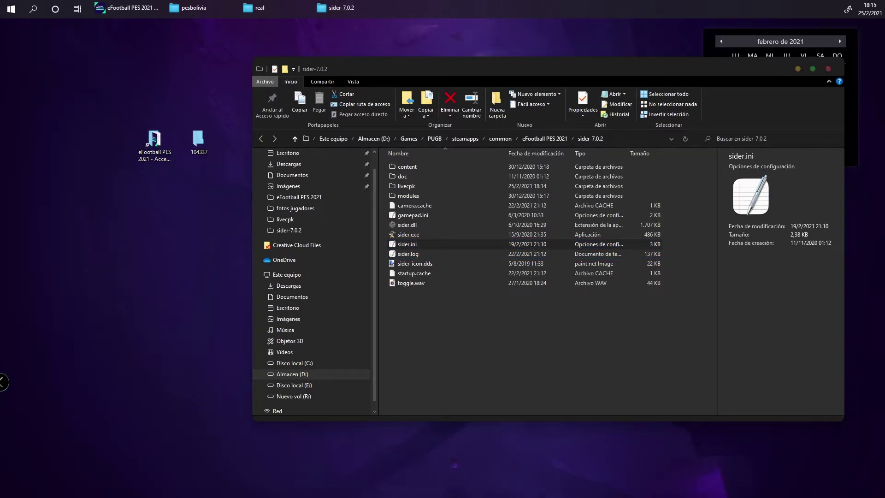
drag(103, 108, 683, 172)
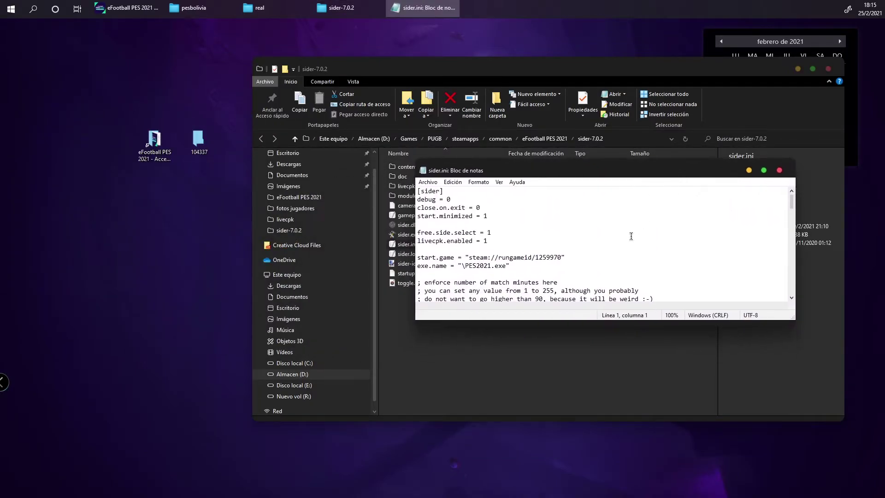
Step: Examine the list of cpk.root entries in sider.ini, including the line for aleigles_Faces
scroll(630, 238, down, 5)
scroll(556, 258, up, 2)
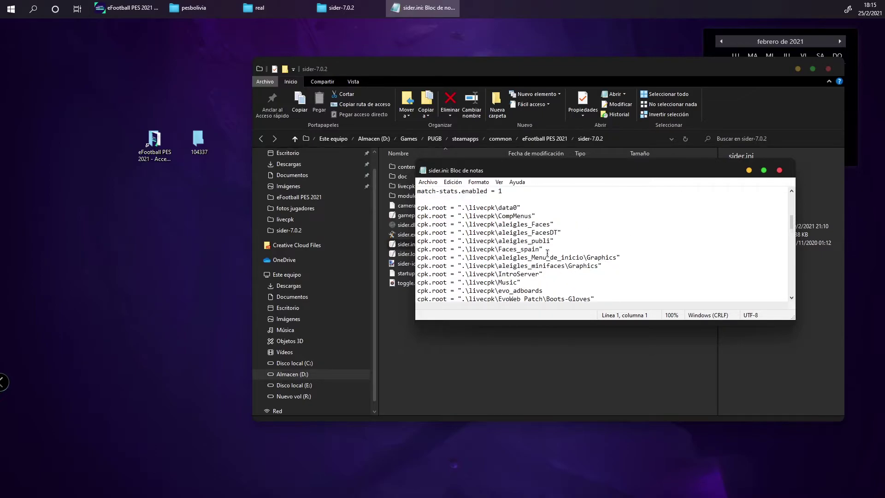
drag(420, 206, 592, 287)
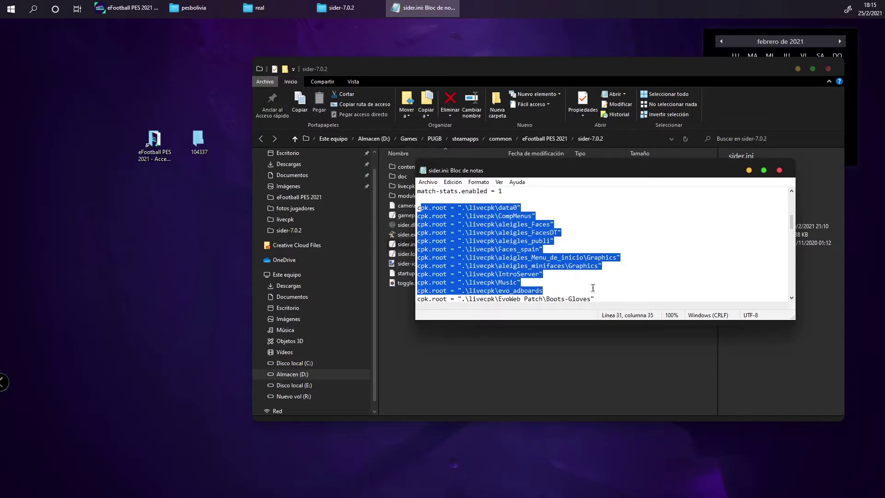
click(555, 256)
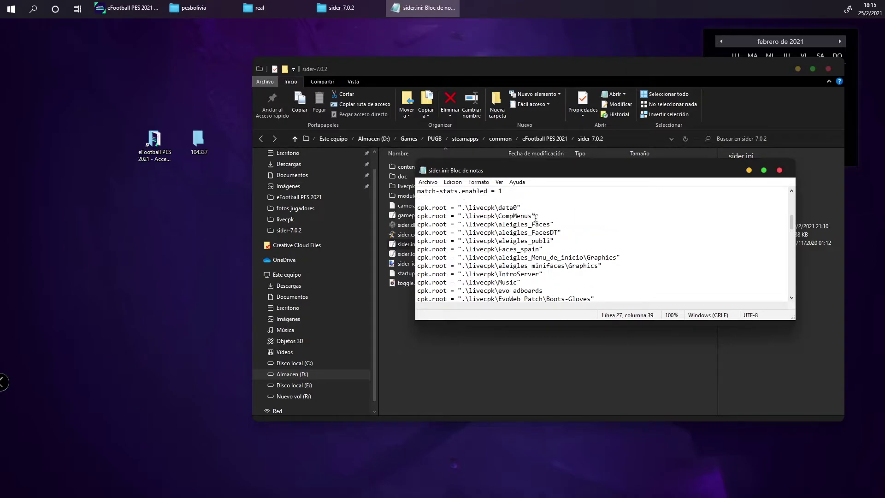
drag(554, 224, 414, 224)
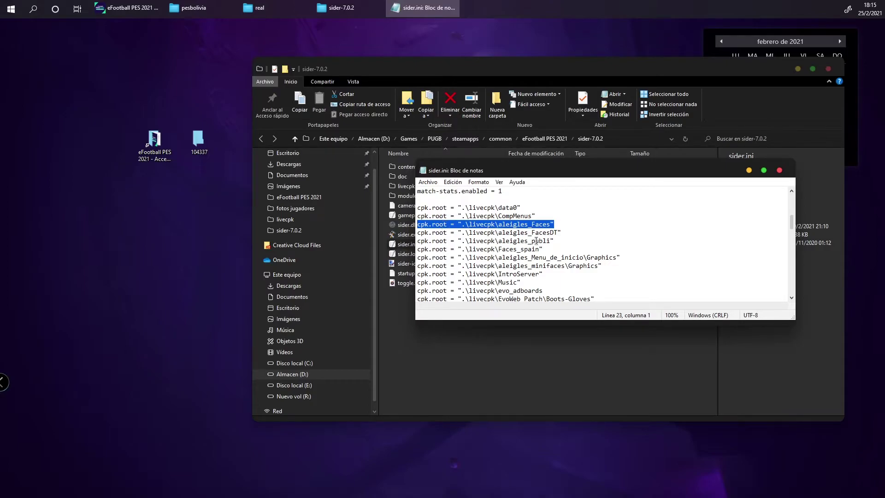
click(558, 226)
drag(555, 225, 420, 224)
drag(542, 224, 551, 224)
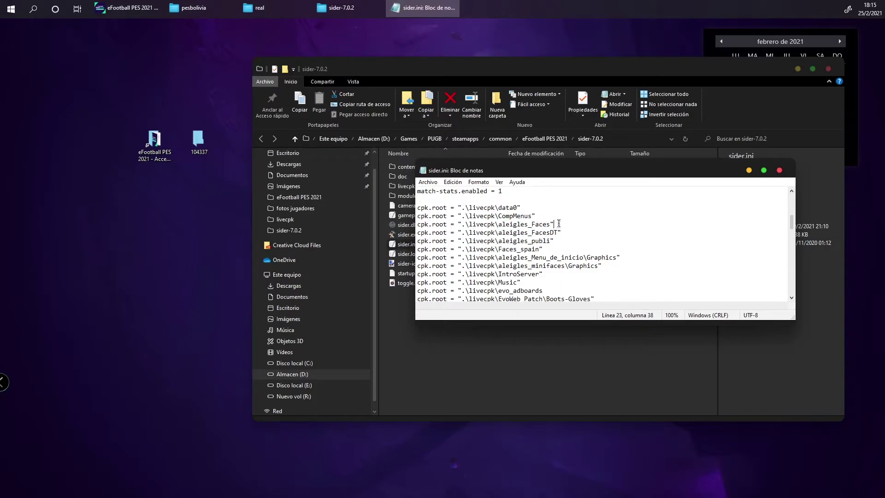
key(Return)
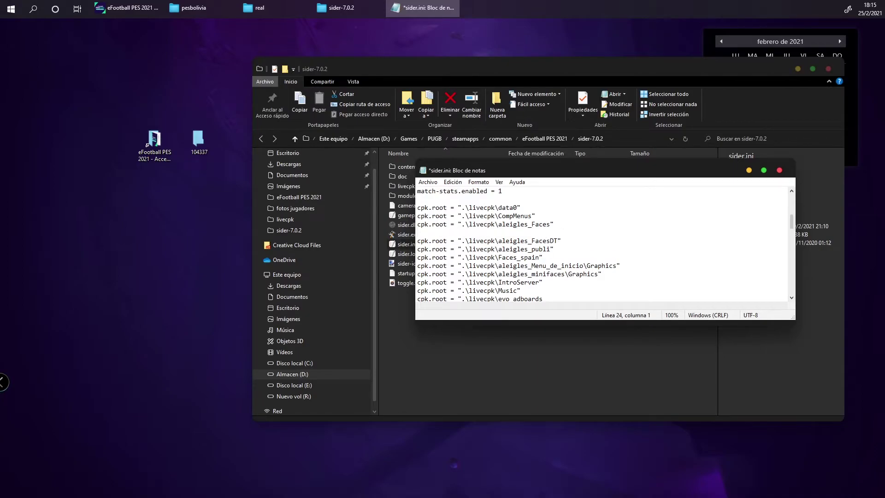
key(BackSpace)
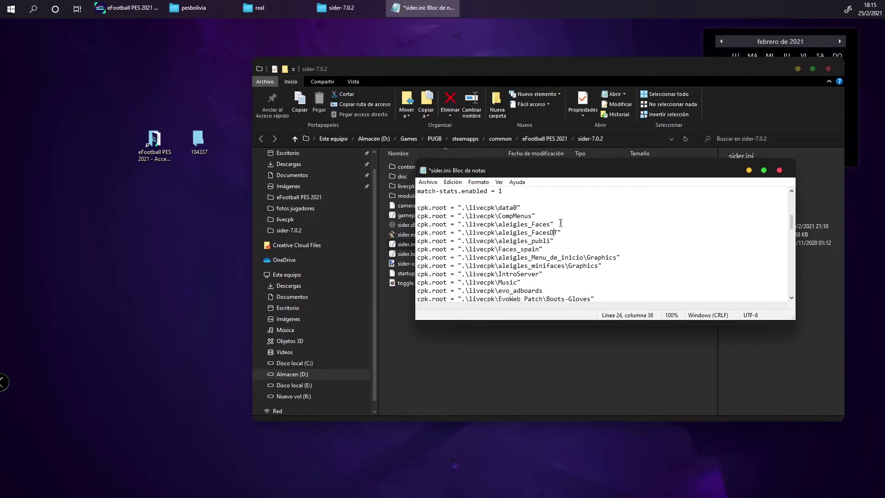
Step: Start a new cpk.root line below the EvoWeb Patch\Kits entry, just above the Lua settings, with a blank line after it
key(Down)
key(Down)
key(Down)
key(Down)
key(Down)
key(Down)
key(Down)
key(Down)
key(Down)
key(Down)
key(Down)
key(Down)
key(Down)
key(Down)
key(Down)
key(Down)
key(Down)
key(Down)
key(Home)
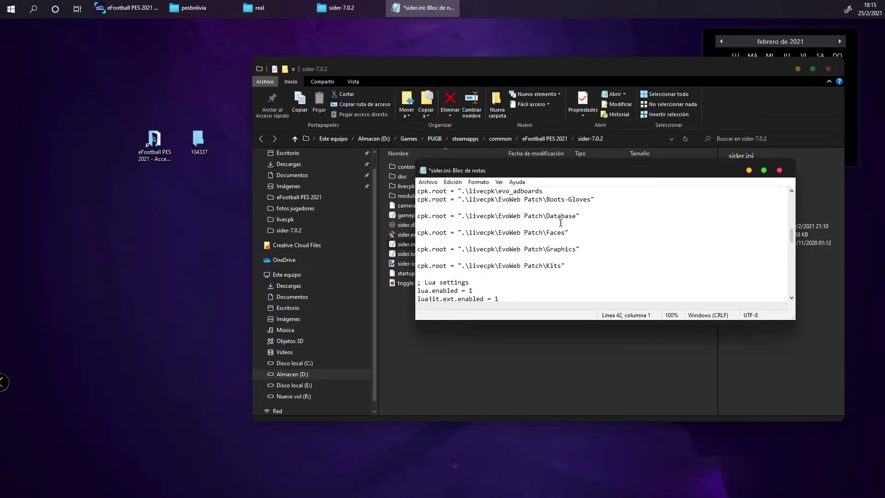
key(Return)
key(Return)
key(Up)
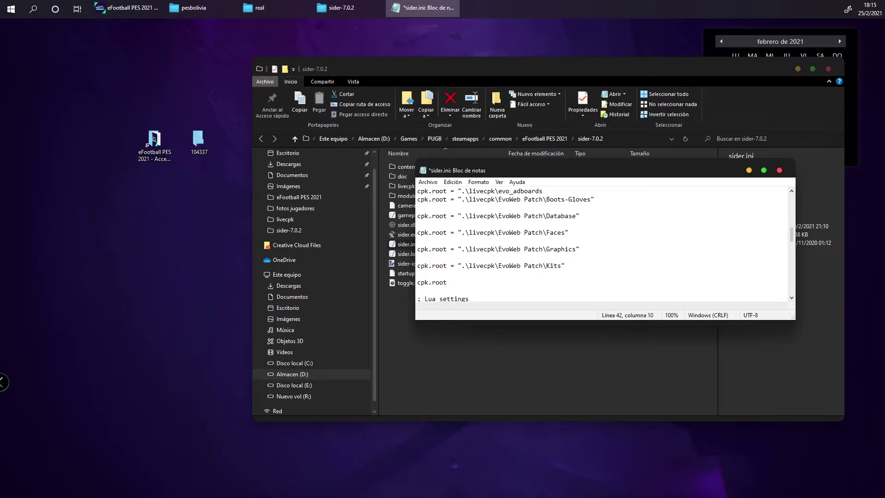
Step: Complete the new cpk.root line with the path copied from the Kits entry, shortened to ".\livecpk\"
drag(572, 266, 462, 266)
right_click(457, 266)
click(480, 292)
click(479, 284)
key(ctrl+v)
drag(562, 283, 495, 285)
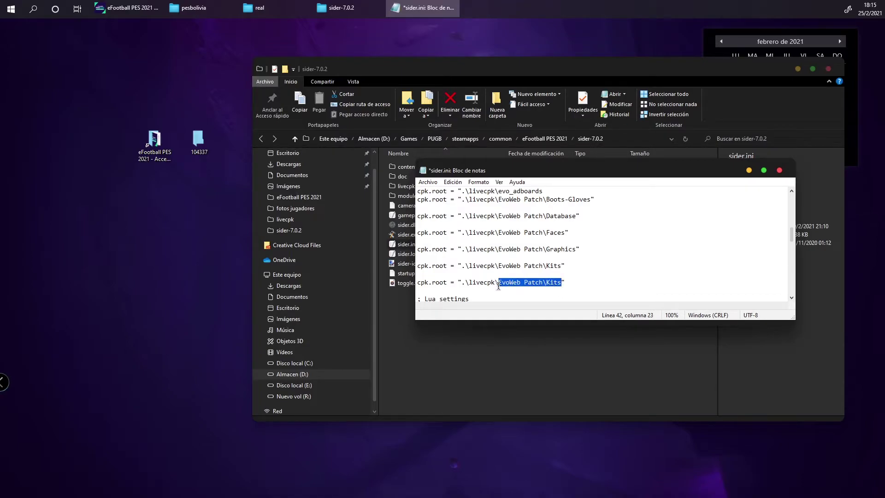
key(BackSpace)
Step: Open the livecpk folder and copy the name of the faces-tutorial folder without renaming it
drag(499, 170, 521, 275)
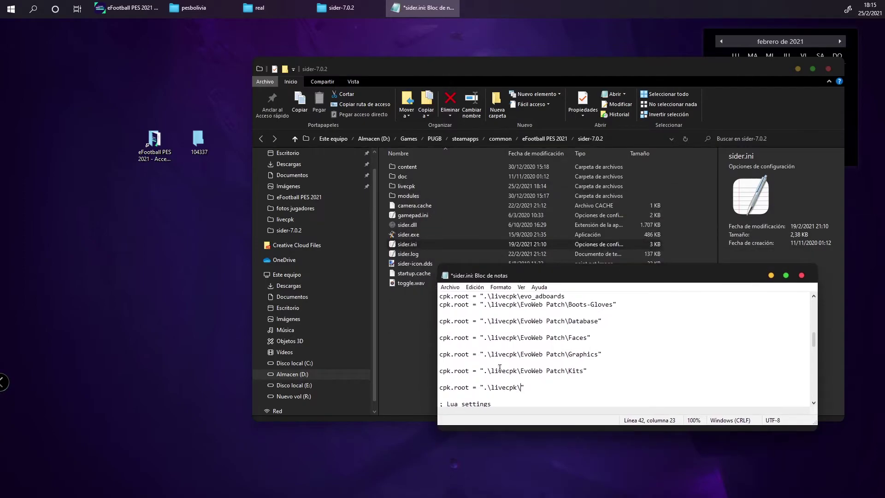
double_click(412, 187)
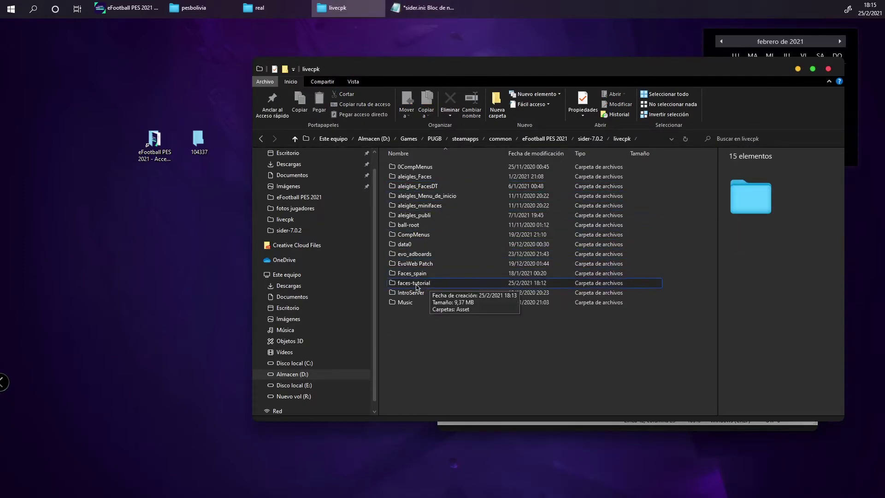
right_click(426, 283)
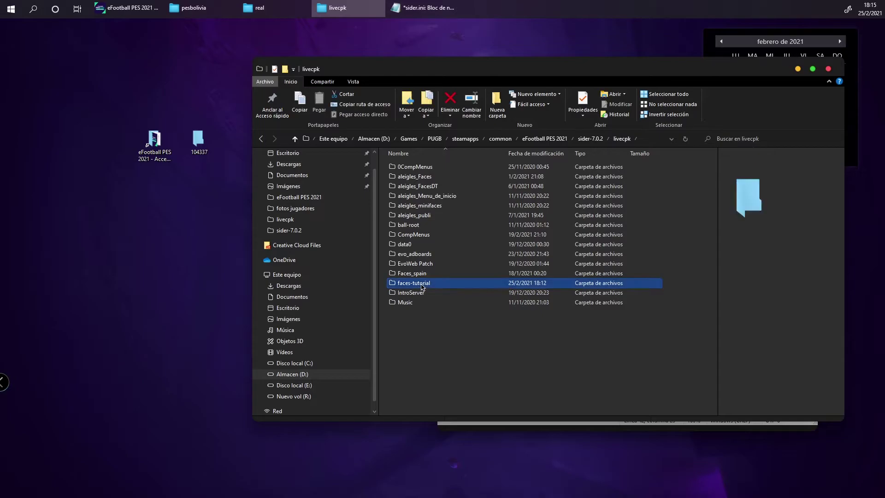
click(458, 477)
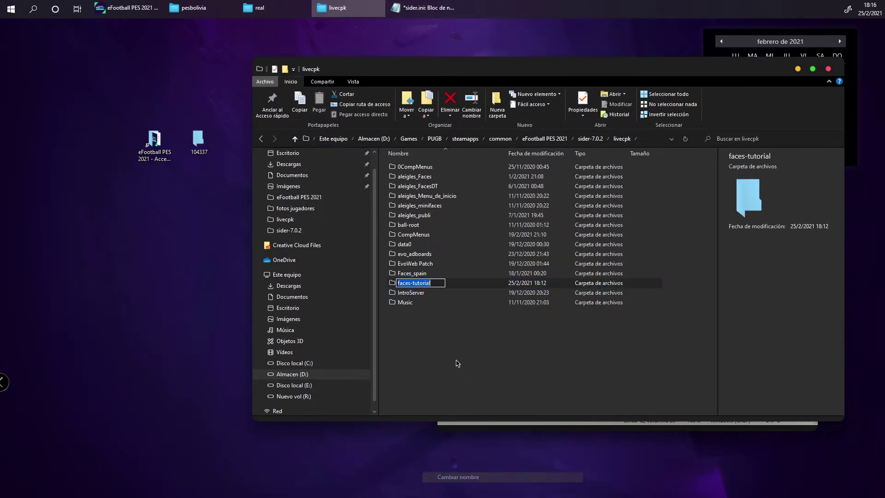
right_click(416, 289)
click(442, 316)
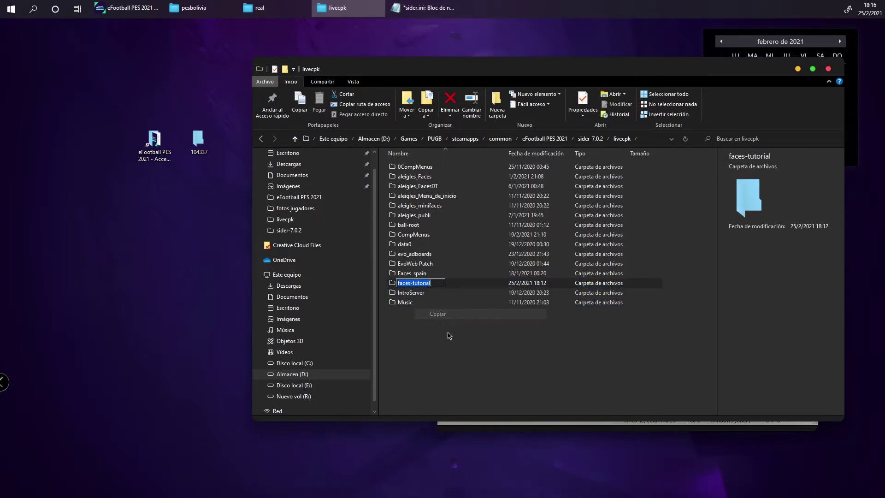
click(443, 326)
Step: Paste faces-tutorial into the new cpk.root line so that it reads ".\livecpk\faces-tutorial"
click(522, 428)
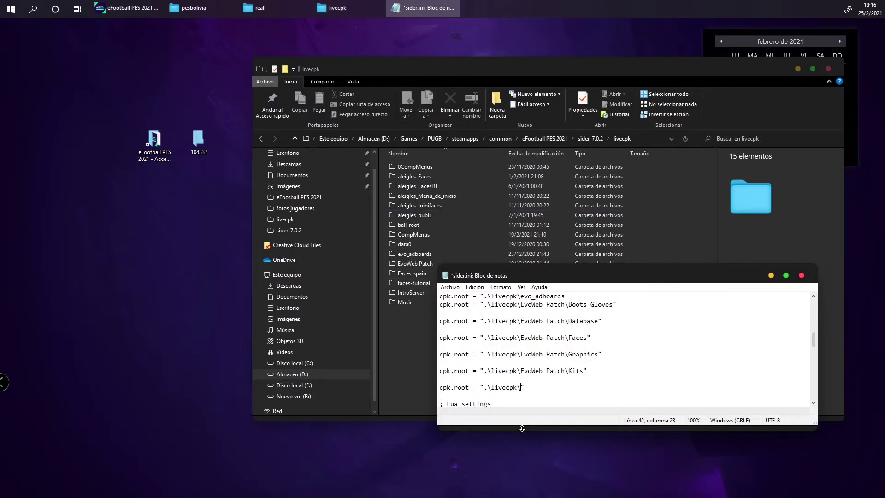
click(521, 388)
key(ctrl+v)
click(580, 389)
drag(588, 389, 441, 387)
Step: Save sider.ini and close it
click(449, 287)
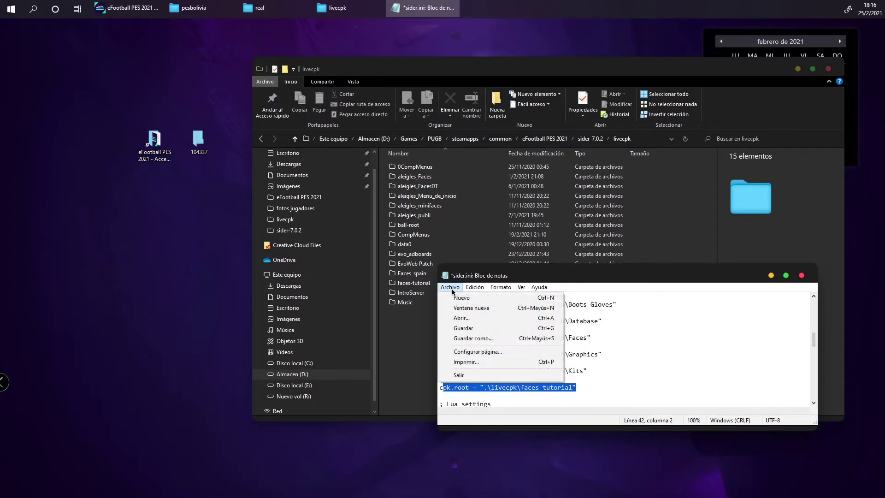
click(464, 329)
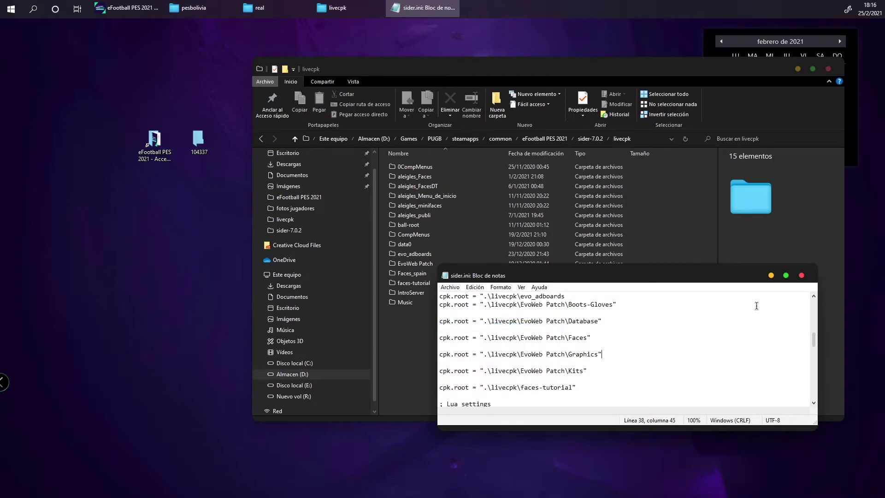
click(814, 278)
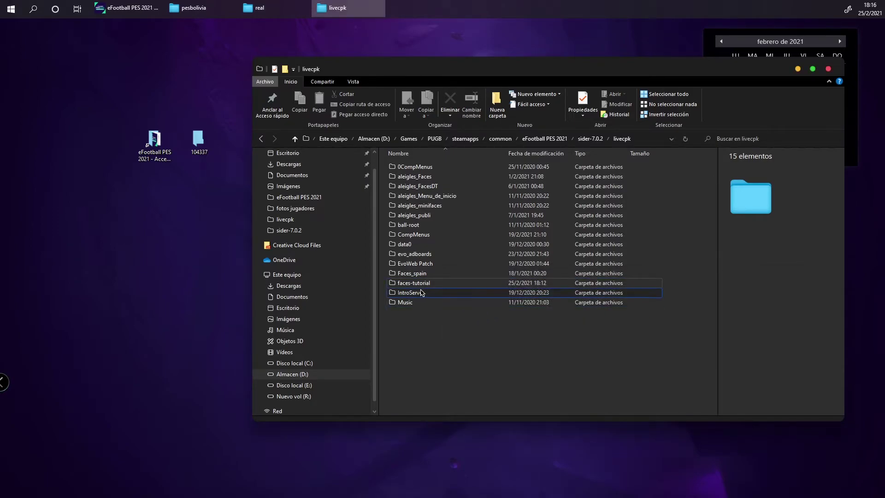
click(399, 284)
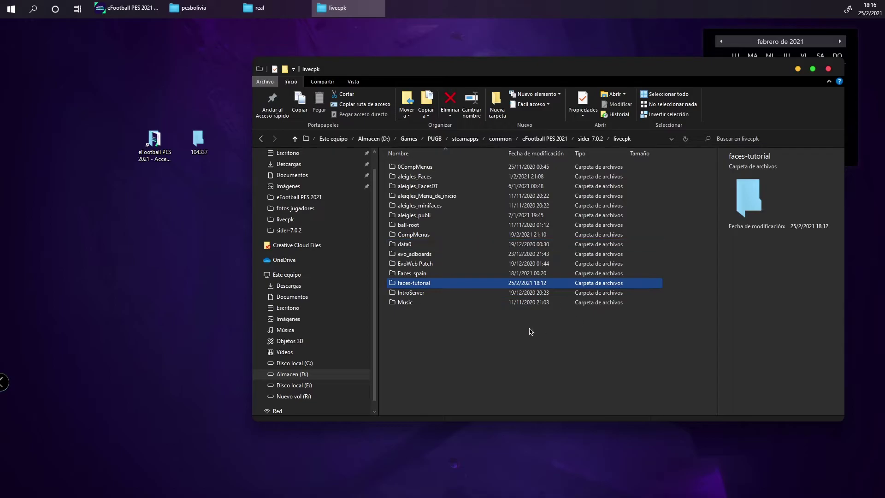
click(485, 331)
drag(413, 328, 521, 165)
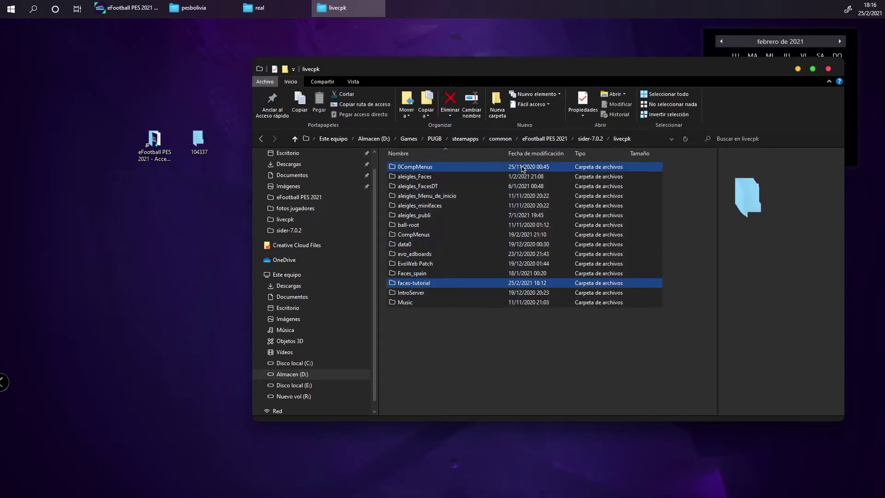
click(430, 331)
drag(429, 331, 443, 318)
click(449, 309)
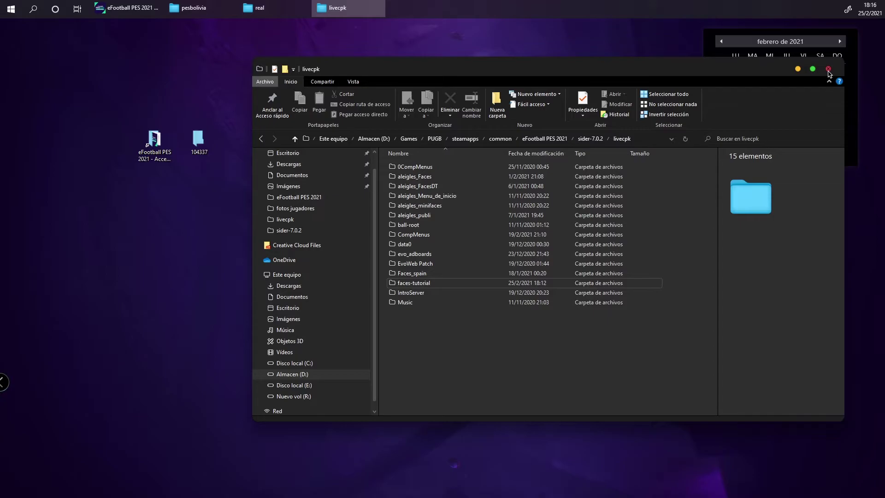
Step: Go back through sider-7.0.2 to the eFootball PES 2021 game folder
click(262, 140)
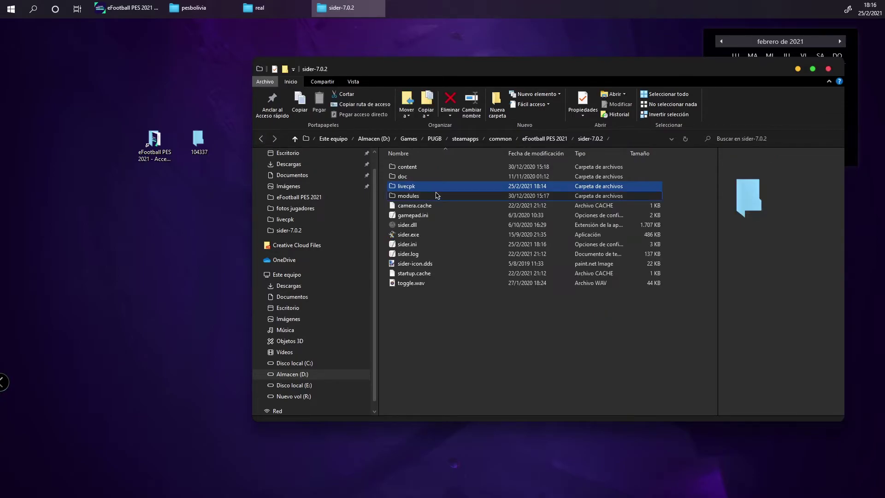
key(alt+Left)
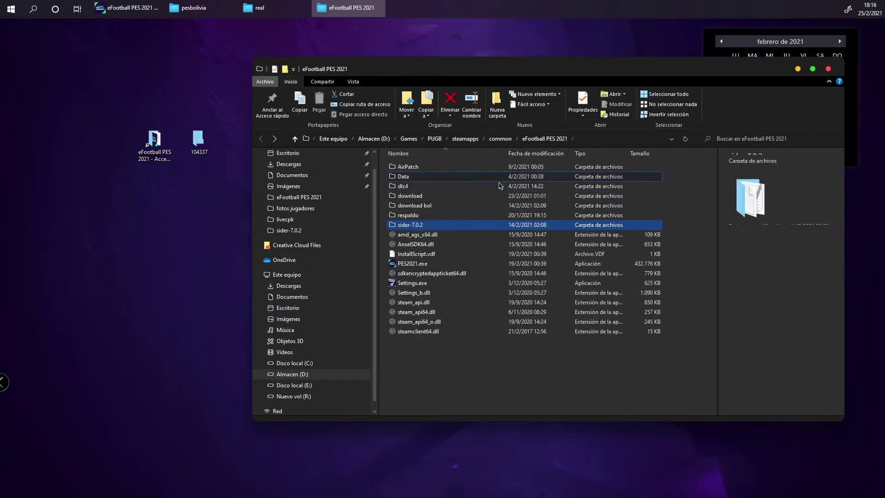
drag(416, 368, 472, 238)
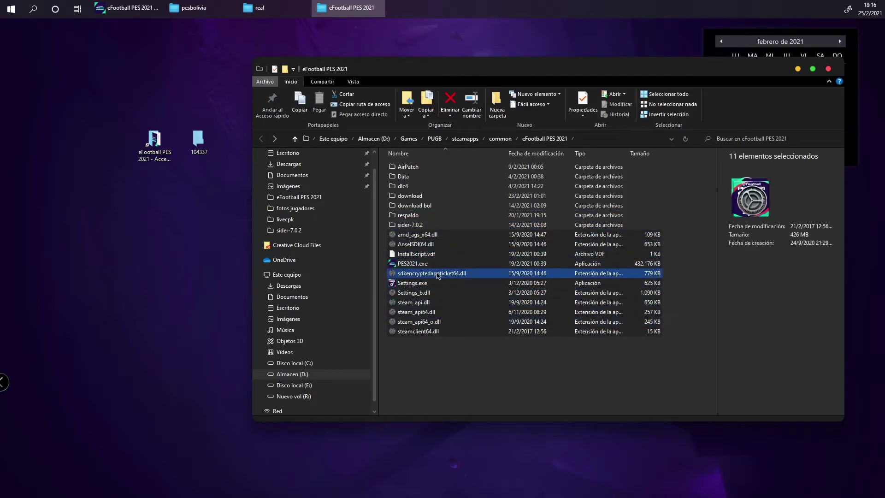
click(440, 347)
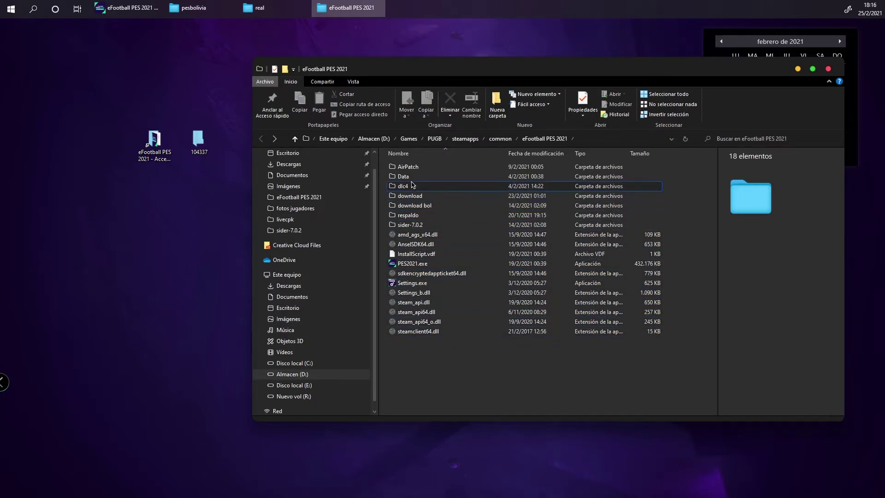
click(402, 198)
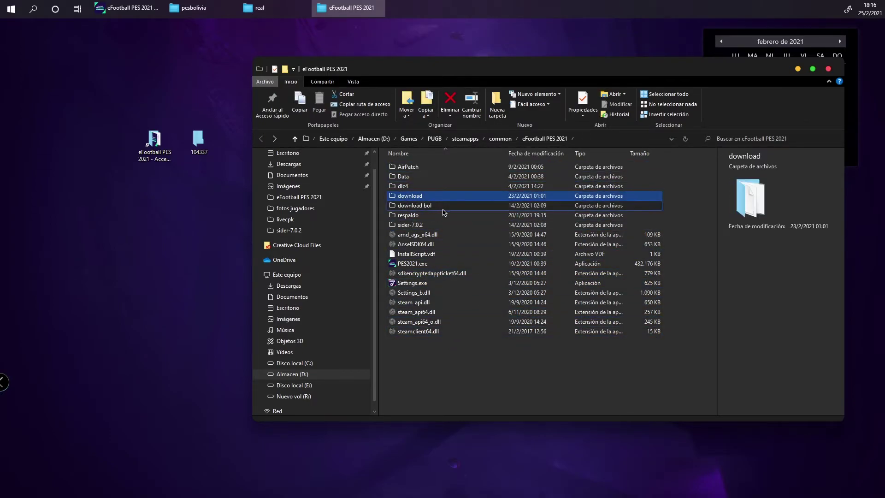
click(404, 180)
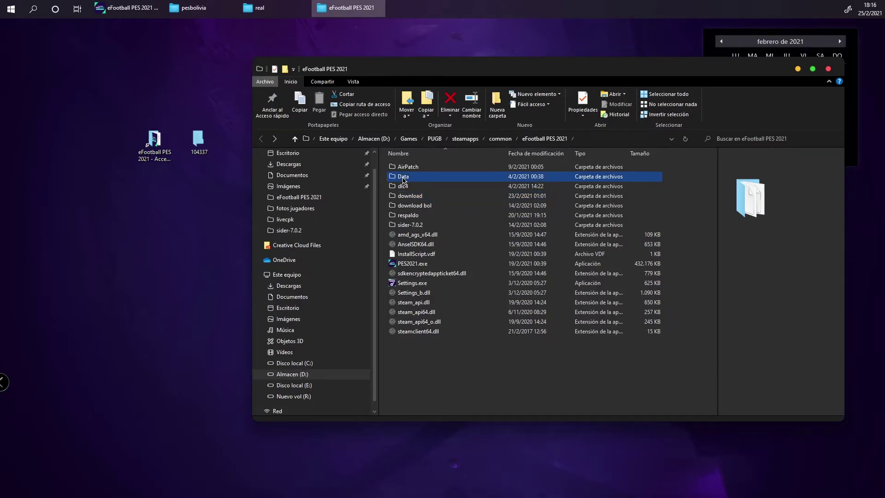
click(453, 355)
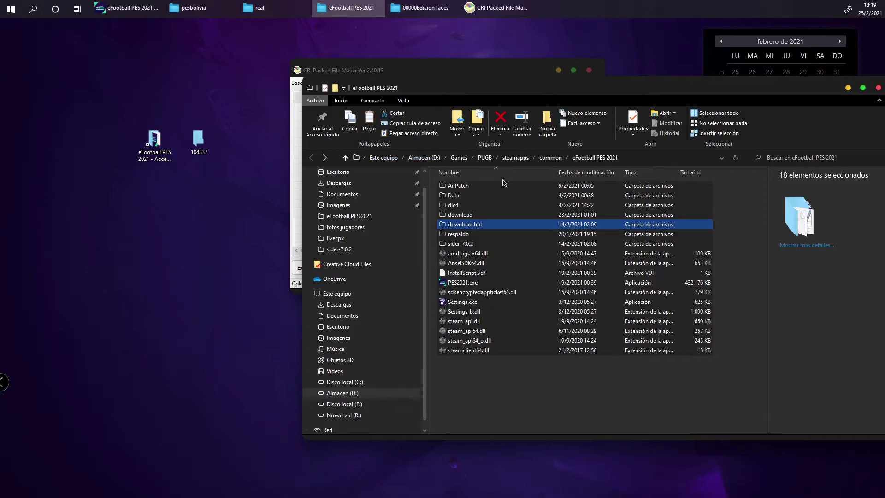
Step: Open the download bol folder in the eFootball PES 2021 directory
click(487, 226)
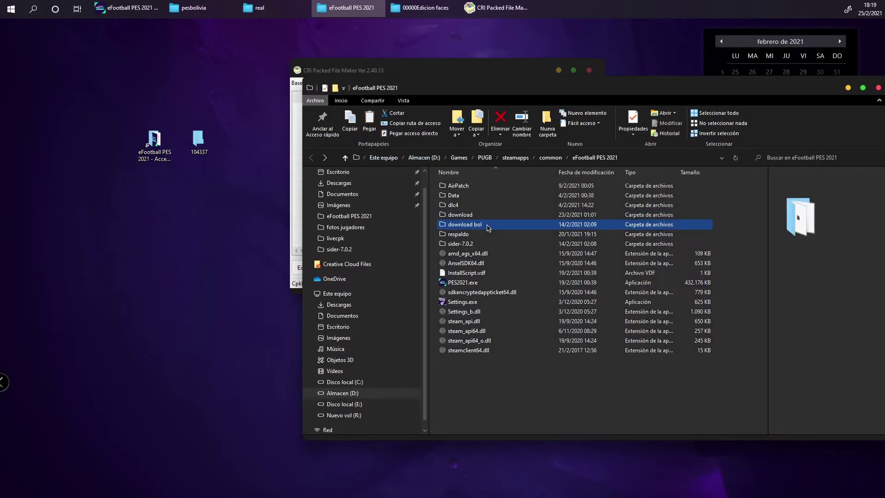
click(460, 216)
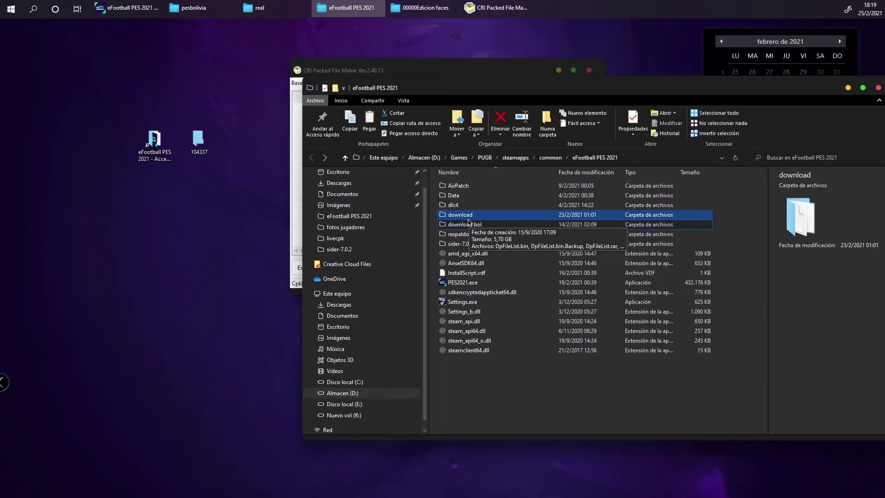
double_click(471, 225)
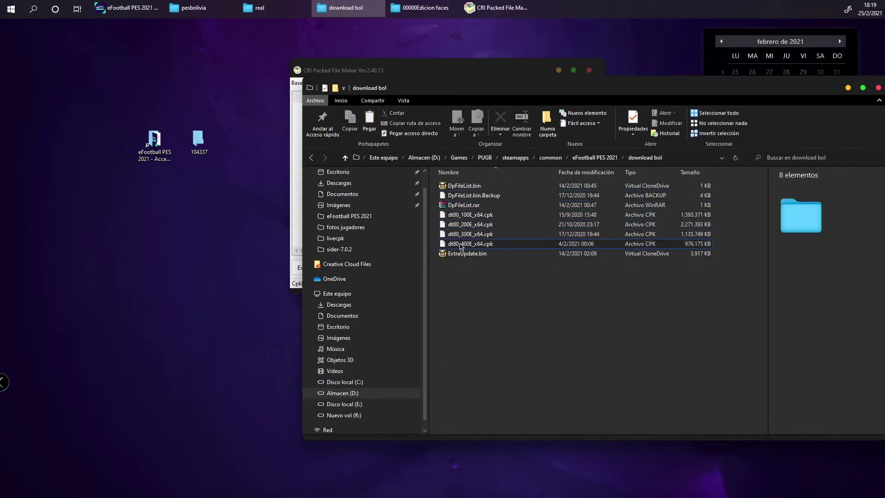
Step: Arrange the download bol and CRI Packed File Maker windows so both are accessible, and close the AIRPATCH folder window
drag(496, 89, 578, 110)
drag(446, 78, 424, 81)
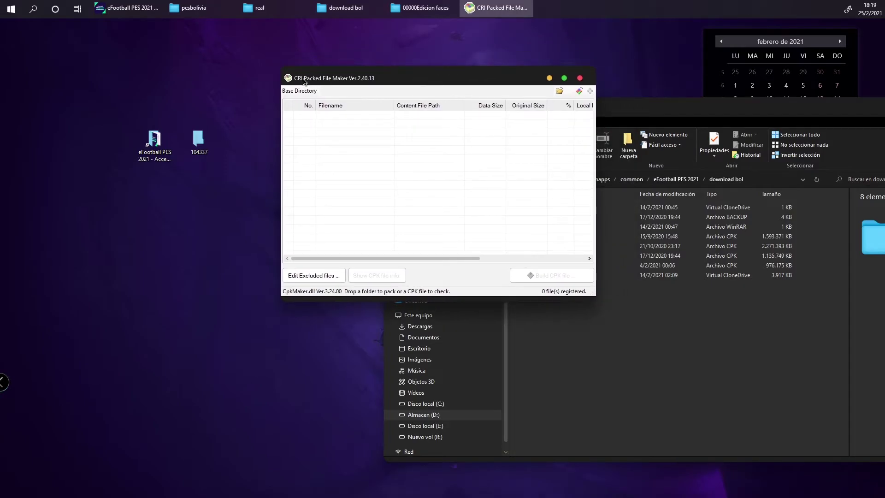
drag(369, 82, 396, 76)
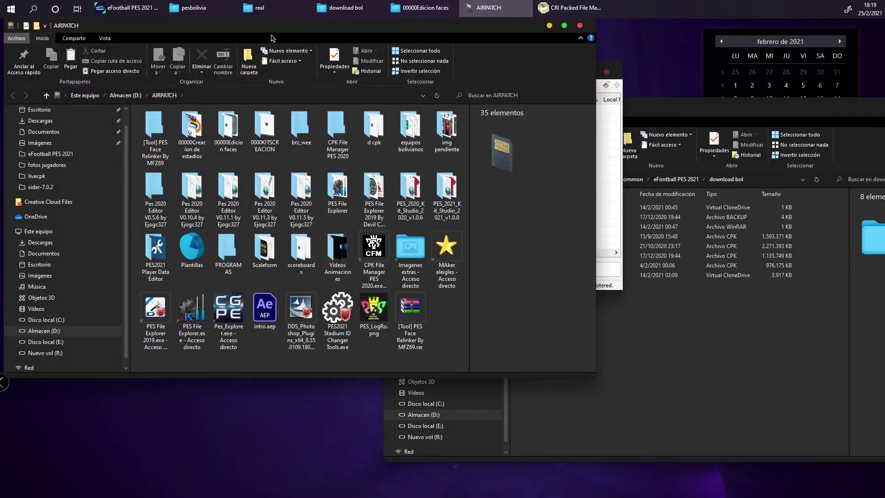
drag(273, 29, 393, 74)
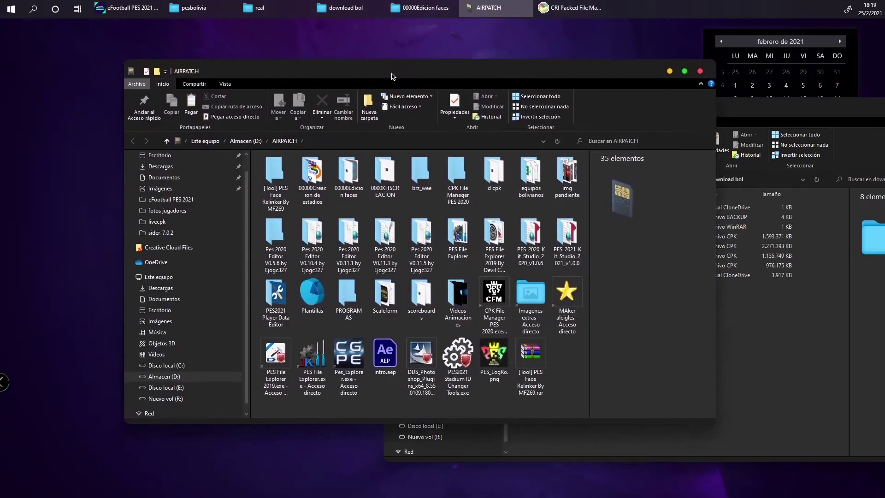
click(700, 71)
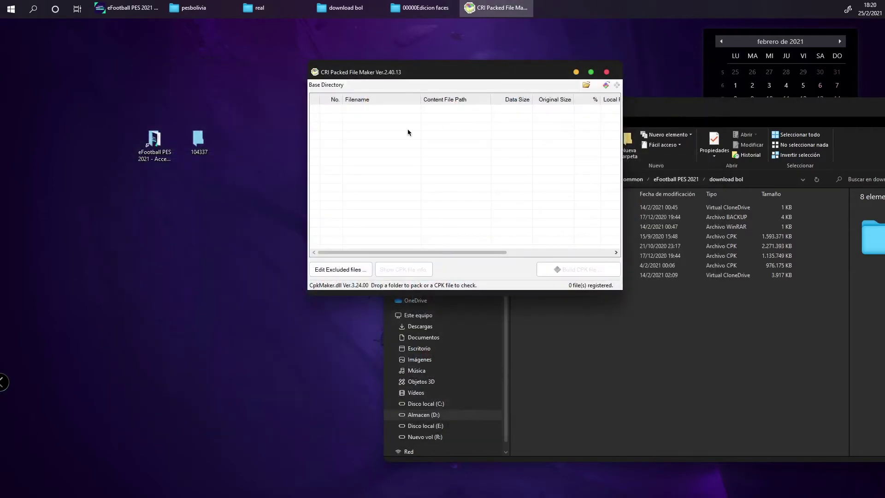
Step: Place the faces folder on the desktop and check its folder structure through Asset, model and character
drag(0, 295, 152, 198)
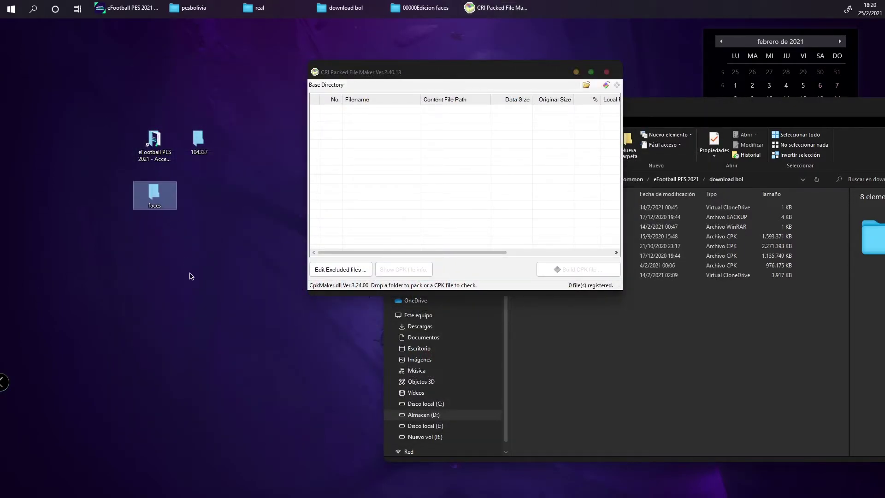
double_click(157, 196)
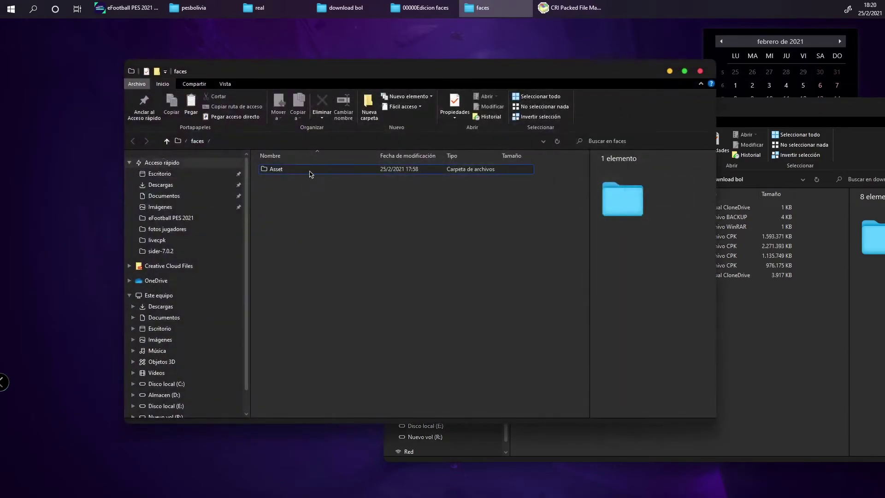
double_click(310, 173)
double_click(309, 171)
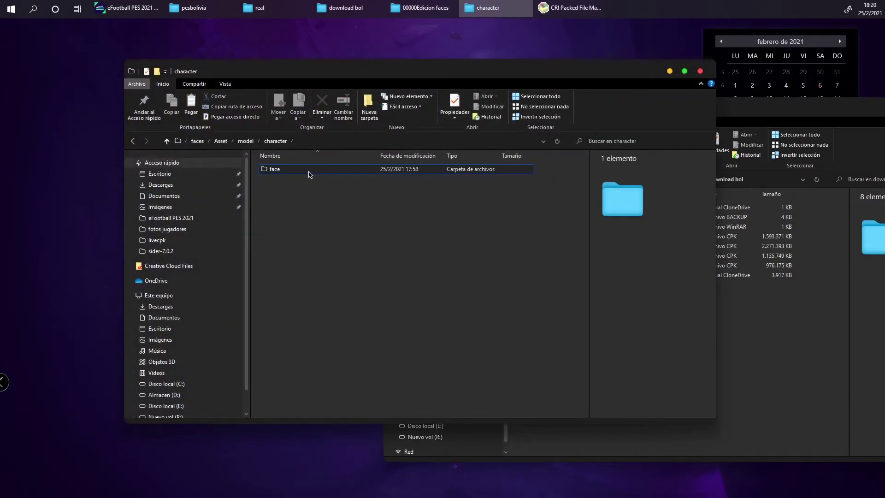
click(699, 71)
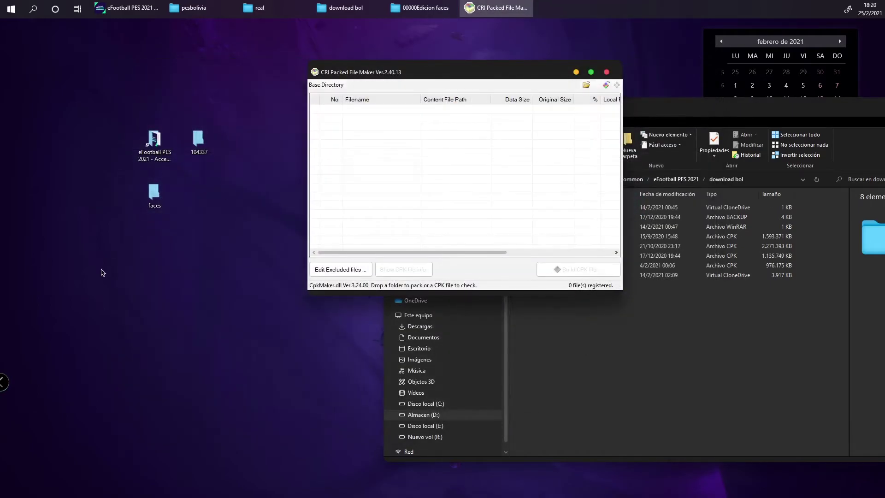
Step: Rename the faces folder on the desktop as SergioRamos
click(150, 194)
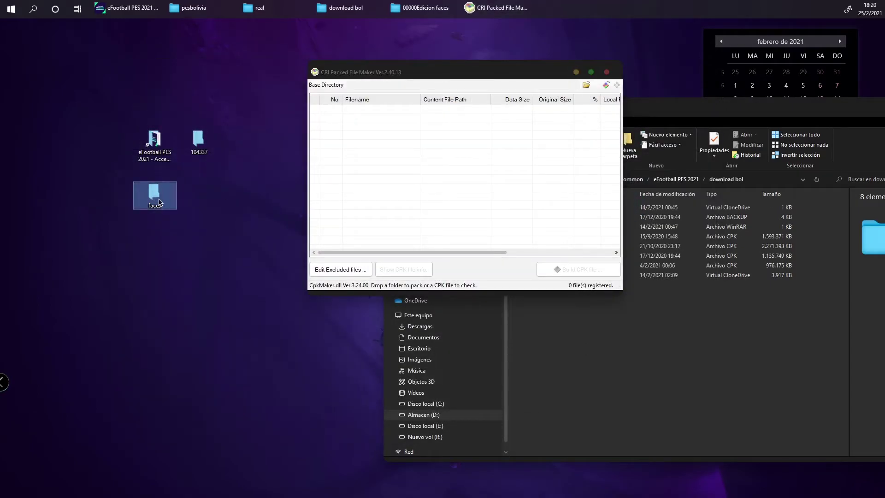
right_click(160, 202)
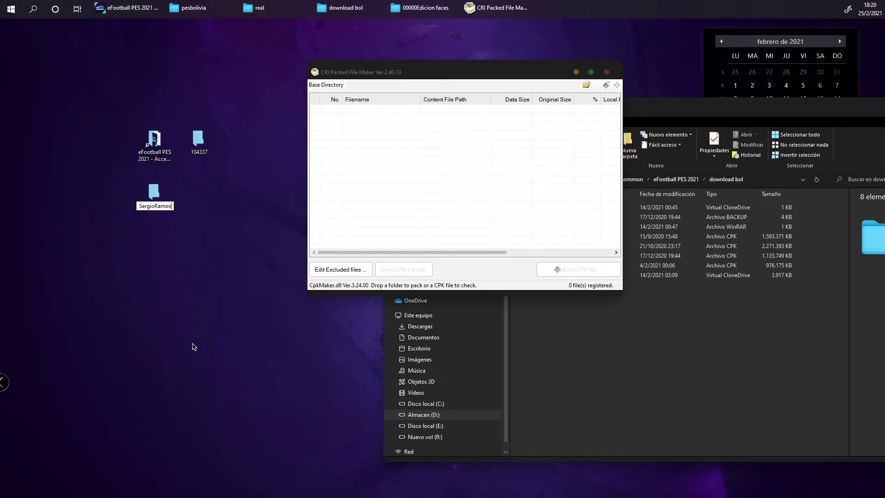
key(Return)
Step: Open Asset\model\character\face\real inside the SergioRamos folder and delete the 128960 folder there
double_click(153, 191)
double_click(305, 169)
double_click(307, 170)
double_click(307, 171)
click(308, 171)
double_click(309, 171)
click(306, 170)
double_click(306, 171)
click(295, 172)
key(ctrl+v)
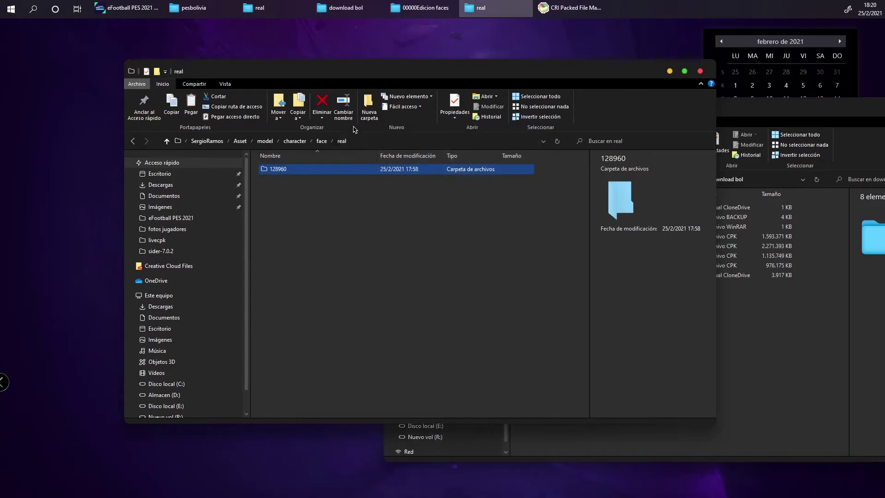
key(Delete)
Step: Move the 104337 folder from the desktop into the emptied real folder
drag(313, 60, 544, 157)
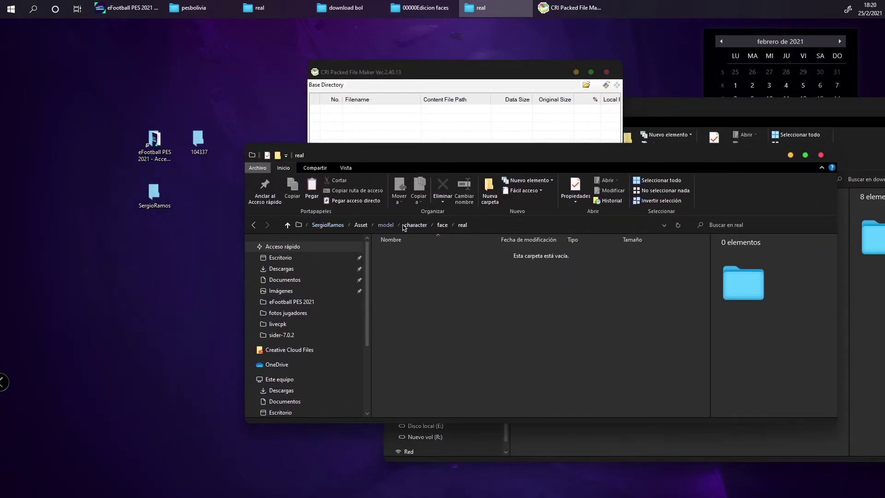
drag(199, 141, 432, 282)
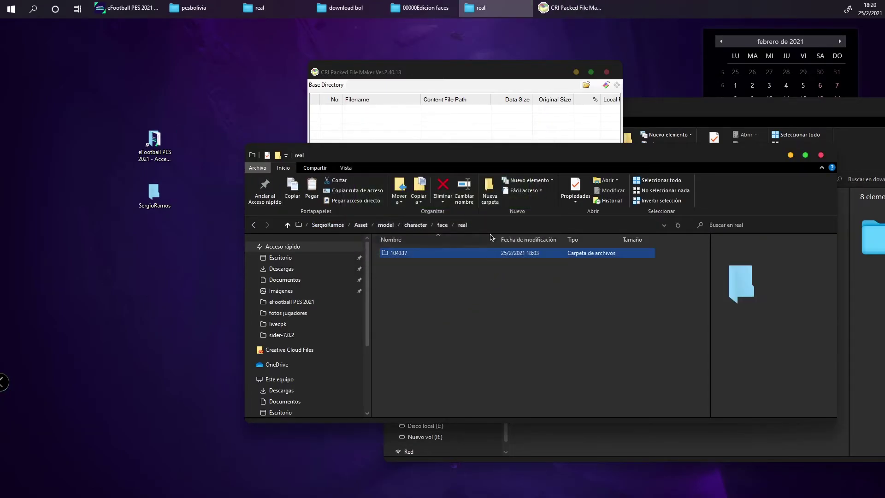
Step: Close the real folder, load the desktop's SergioRamos folder into CRI Packed File Maker and build it as SergioRamos.cpk on the desktop
click(820, 156)
drag(154, 192, 387, 191)
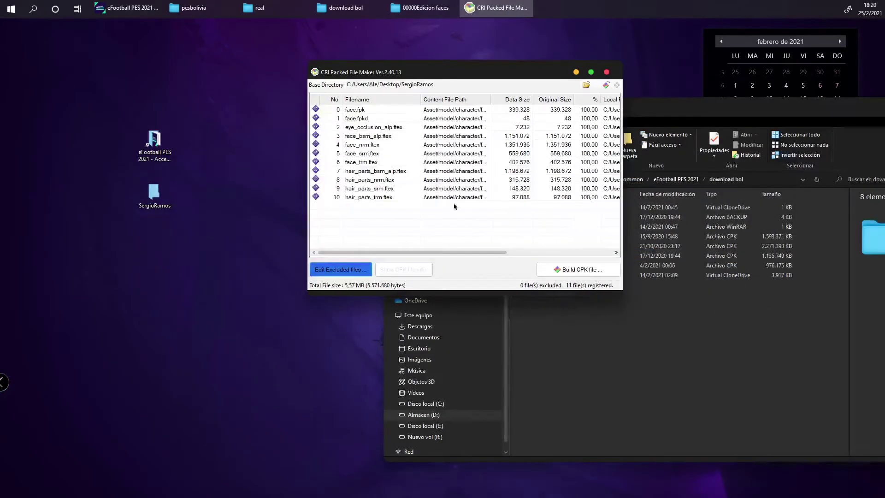
click(587, 273)
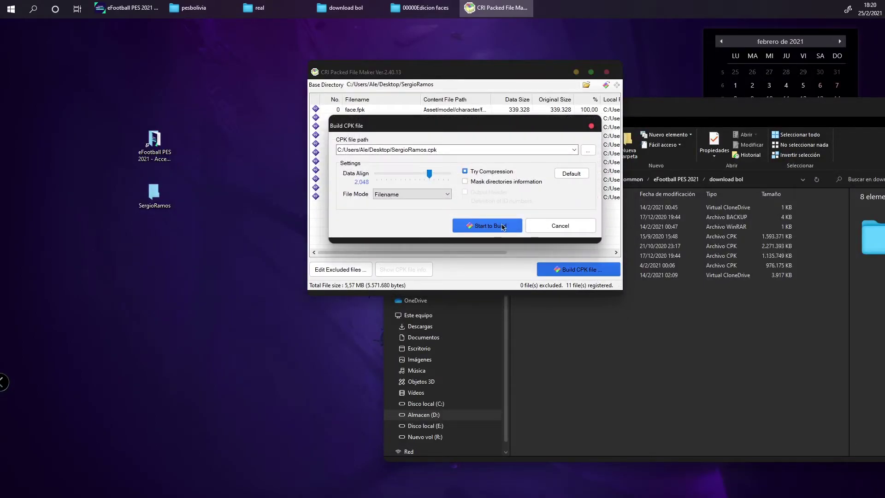
click(499, 226)
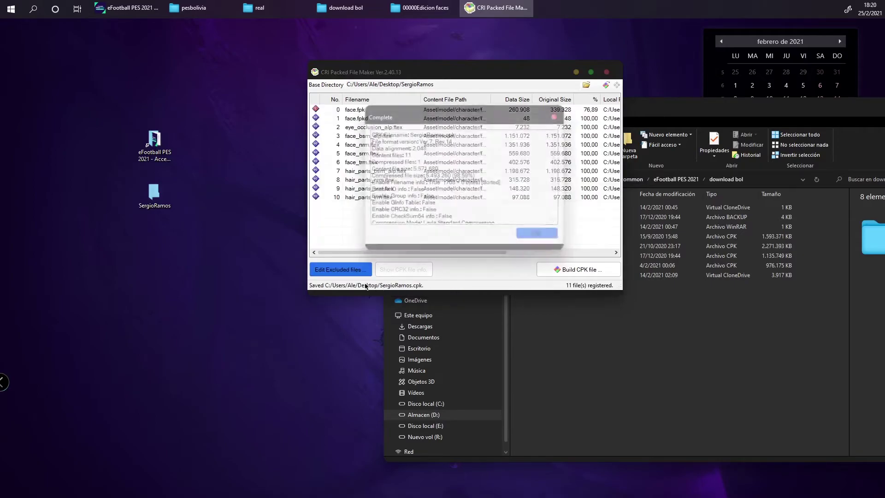
click(548, 233)
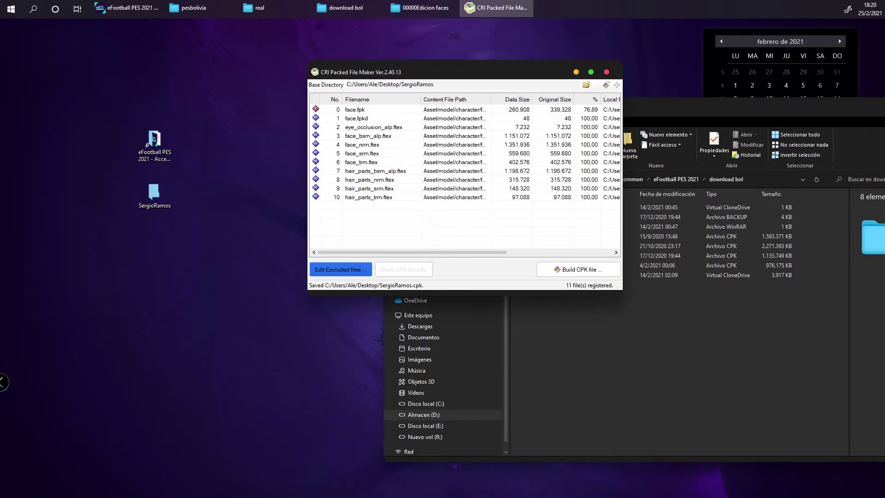
Step: Place SergioRamos.cpk below the SergioRamos folder on the desktop and close CRI Packed File Maker
drag(72, 233, 155, 247)
click(203, 257)
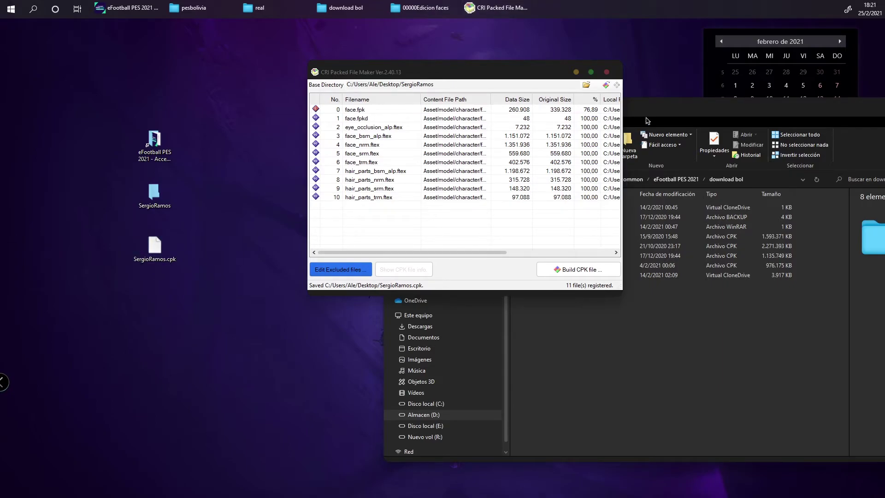
click(610, 78)
click(607, 73)
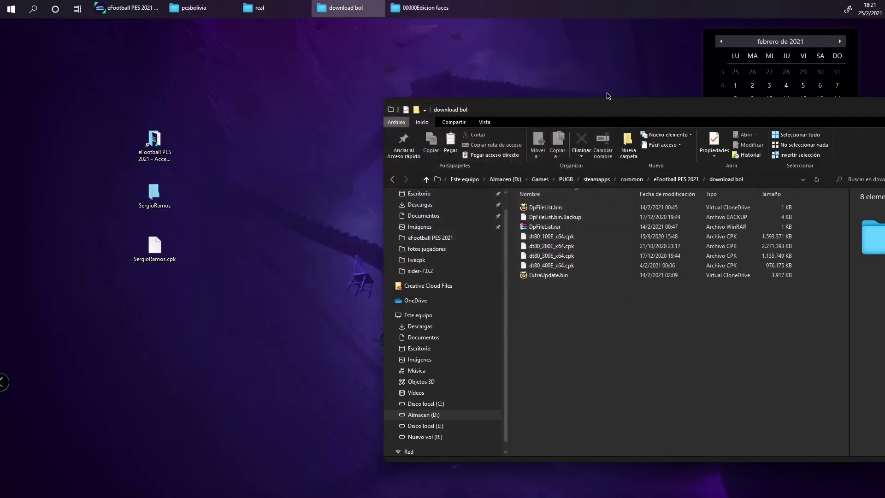
Step: Copy eFootball PES2021 DpFileList Generator.rar from the 0 folder inside the game's download folder
drag(551, 101, 482, 88)
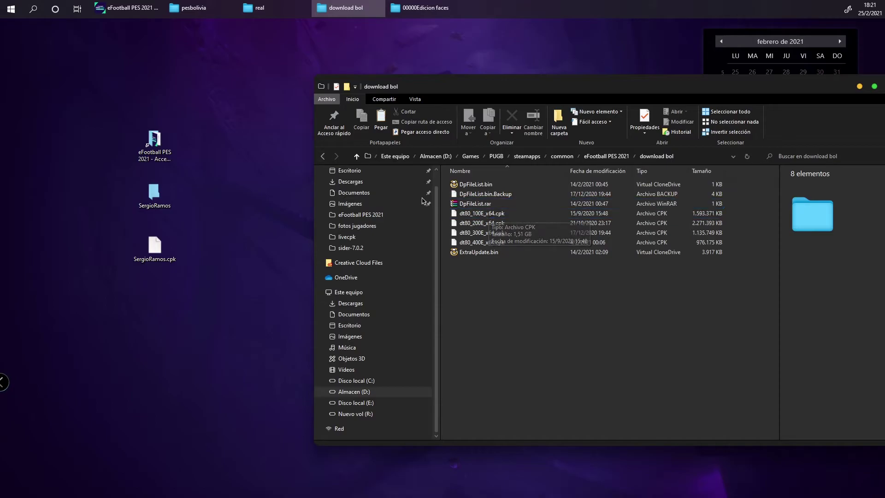
click(321, 156)
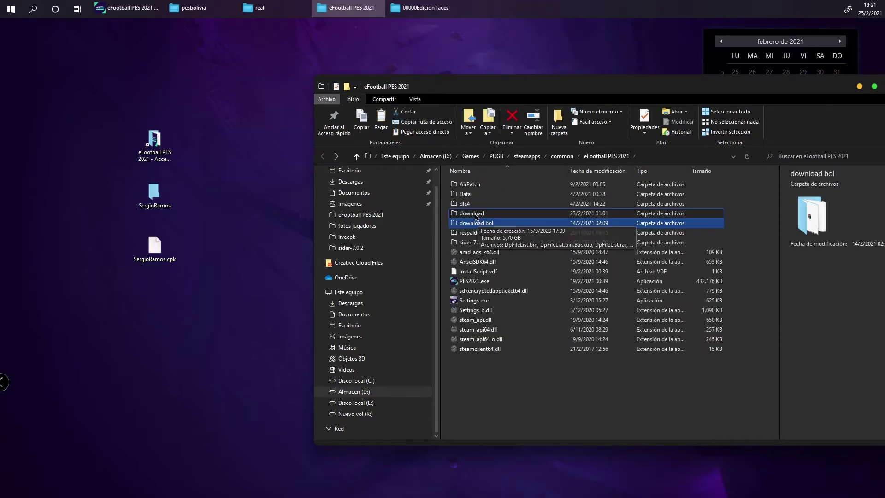
double_click(475, 204)
click(475, 195)
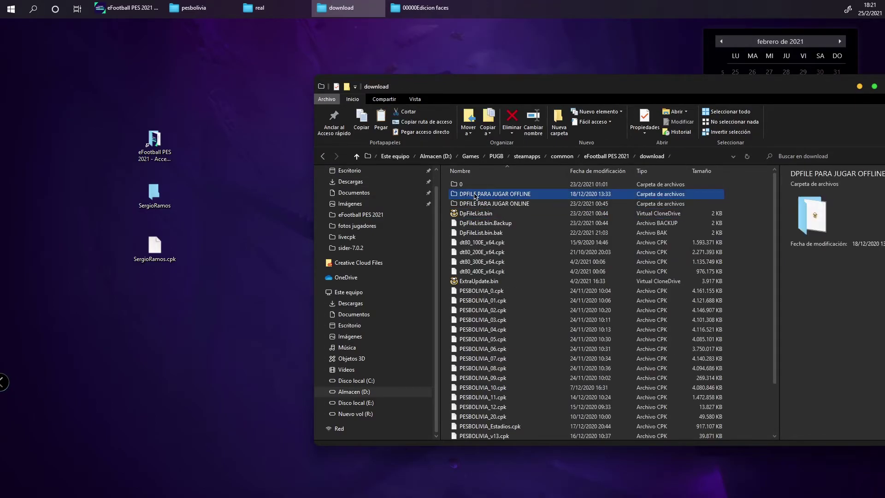
double_click(461, 184)
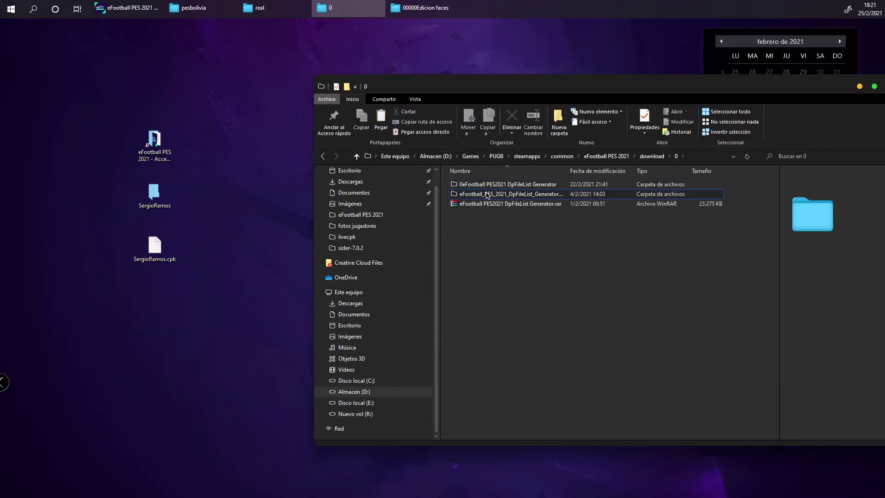
click(481, 205)
right_click(480, 207)
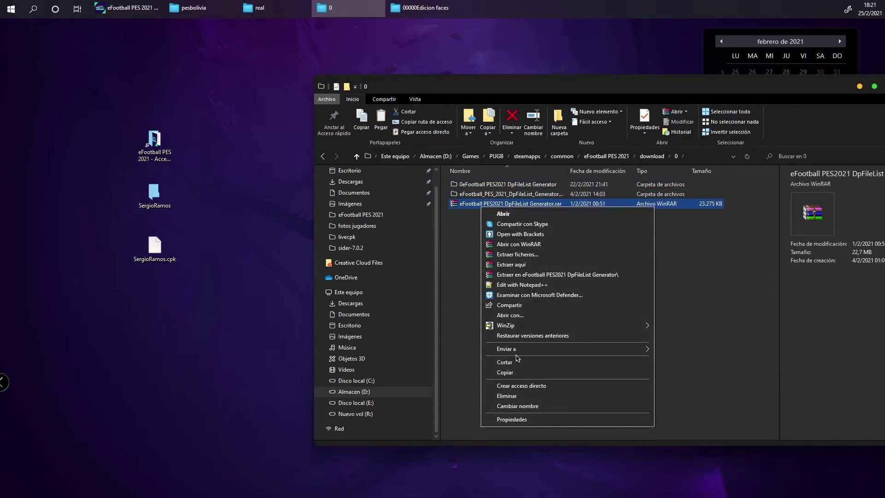
click(505, 372)
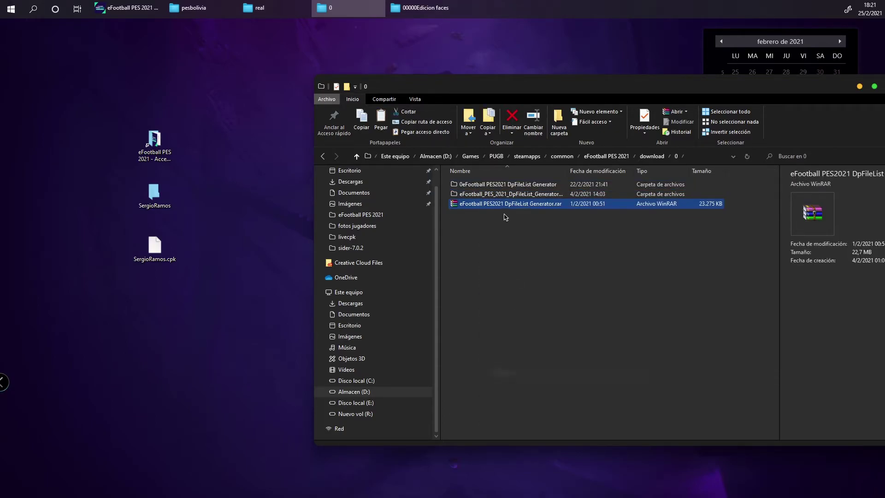
Step: Paste the copied DpFileList Generator archive into the download bol folder of eFootball PES 2021
click(329, 158)
click(329, 158)
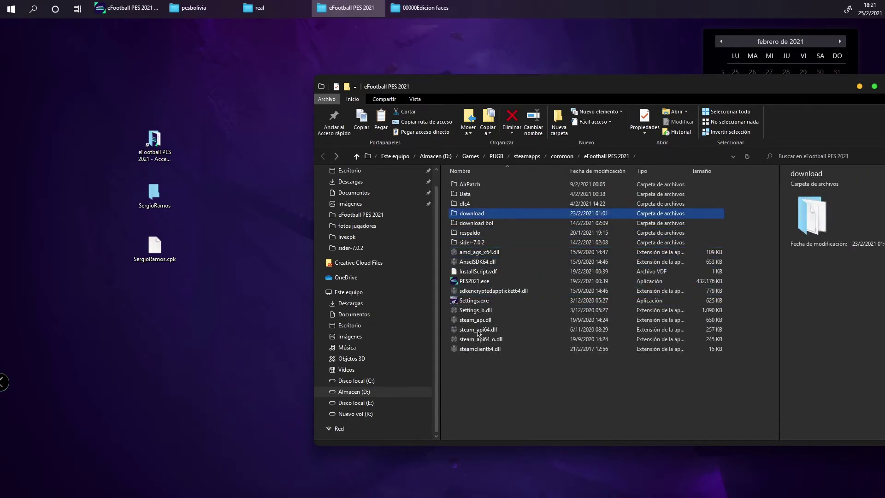
double_click(479, 223)
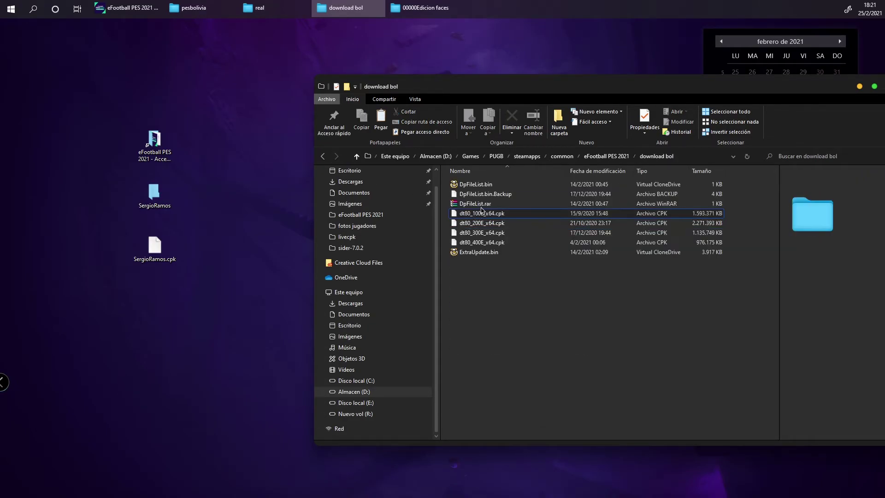
right_click(492, 305)
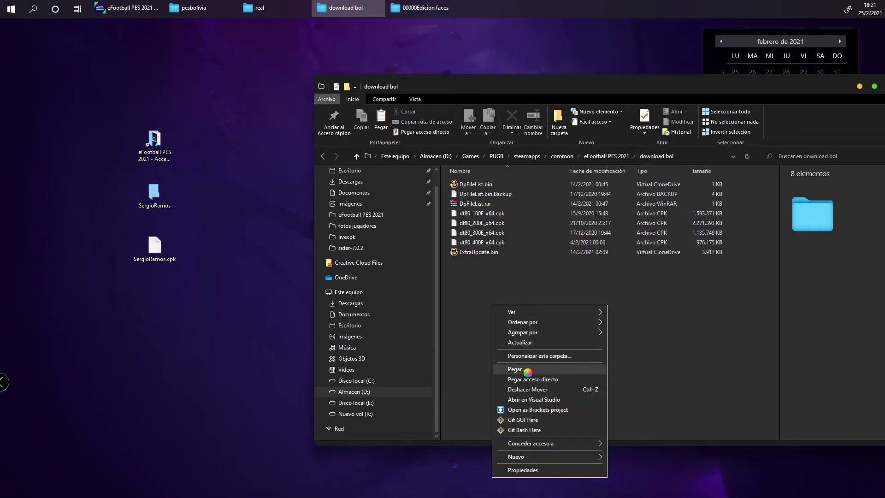
click(529, 370)
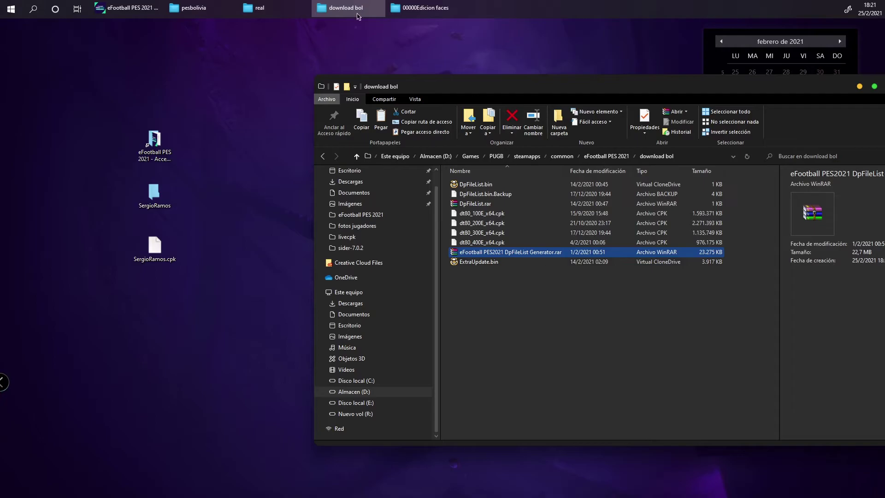
Step: Extract eFootball PES2021 DpFileList Generator.rar into its own folder inside download bol
click(533, 279)
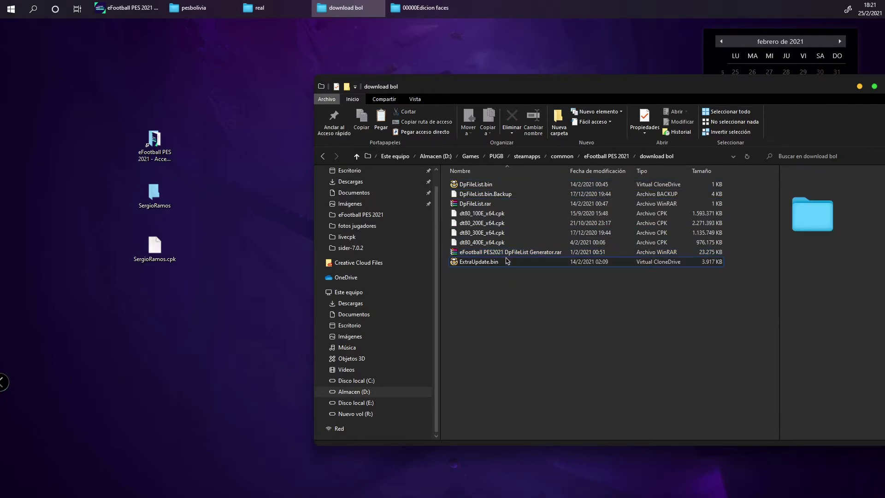
click(497, 254)
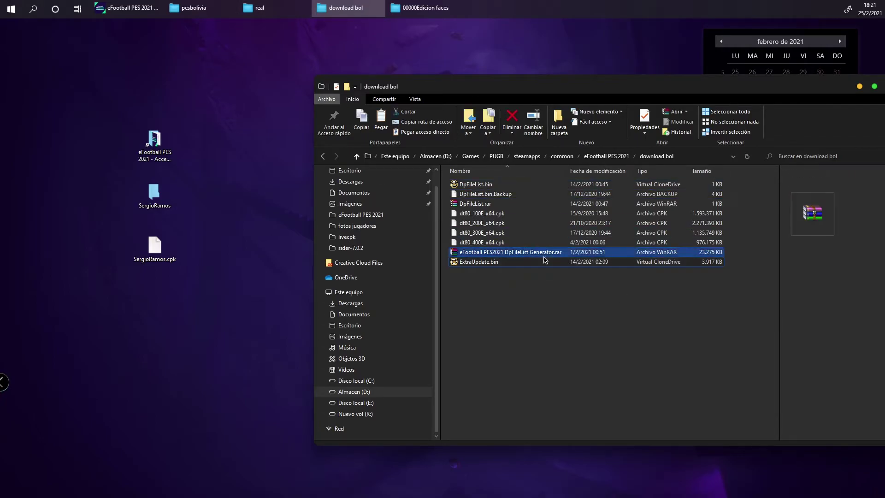
click(525, 286)
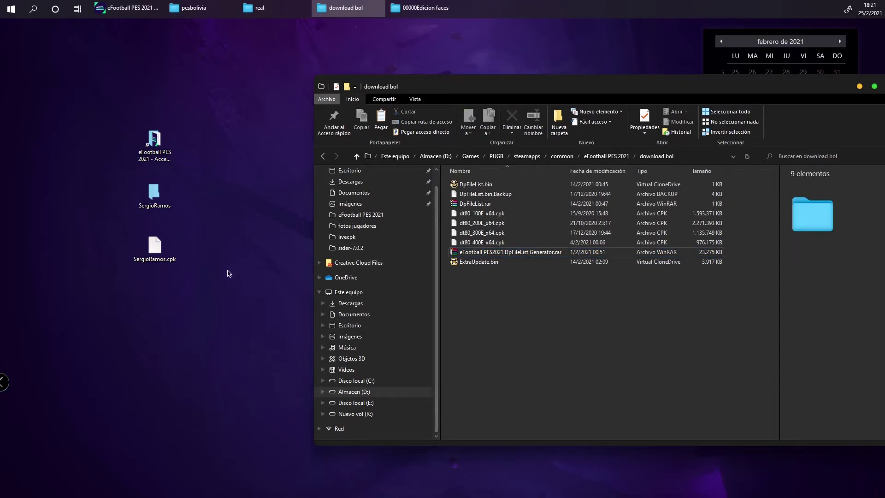
right_click(481, 256)
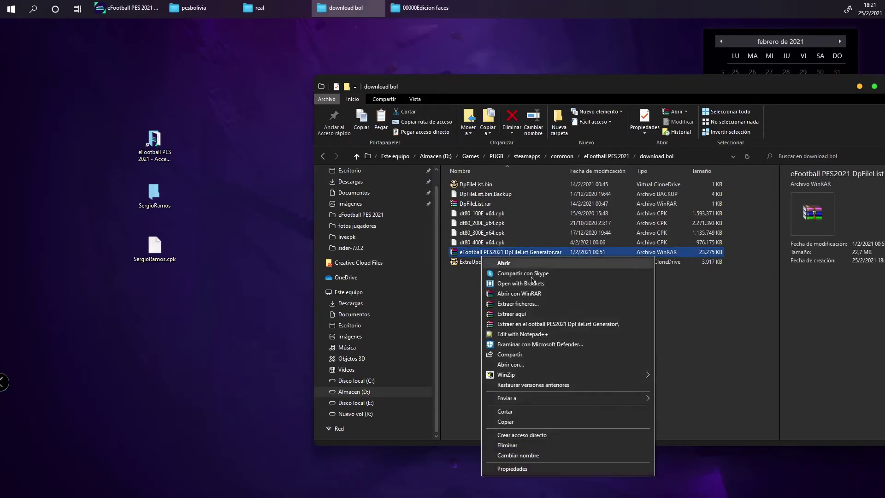
click(519, 324)
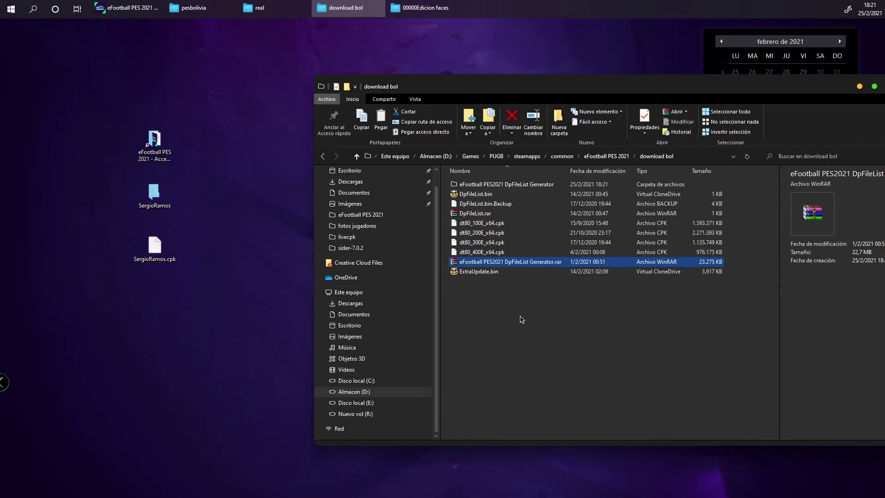
Step: Open the extracted DpFileList Generator folder and launch eFootball PES2021 DpFileList Generator.exe
click(486, 185)
double_click(487, 185)
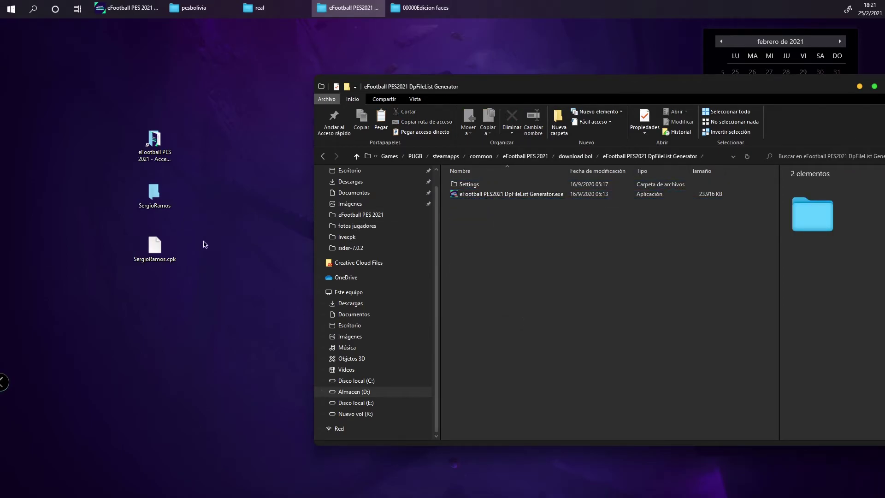
double_click(470, 197)
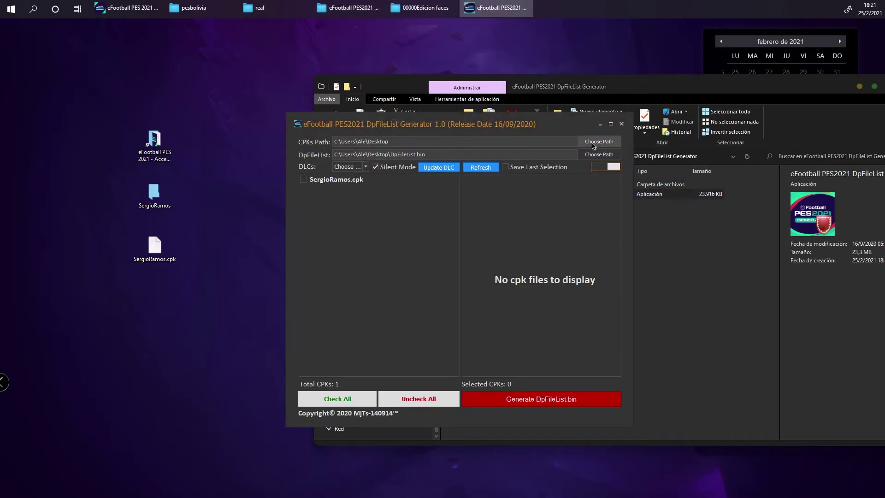
Step: Start choosing the CPKs path and expand Este equipo and Almacen (D:) in the folder browser
click(606, 144)
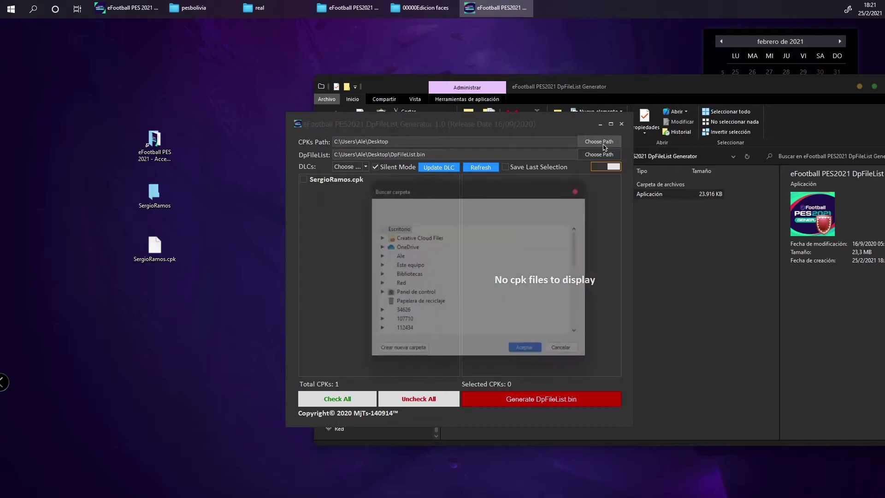
drag(457, 199, 471, 200)
scroll(440, 304, down, 4)
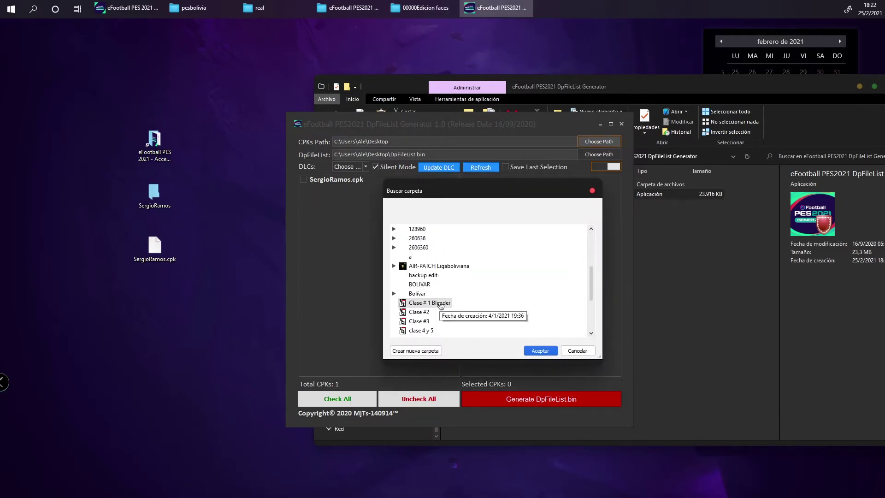
scroll(428, 303, up, 4)
scroll(417, 286, down, 7)
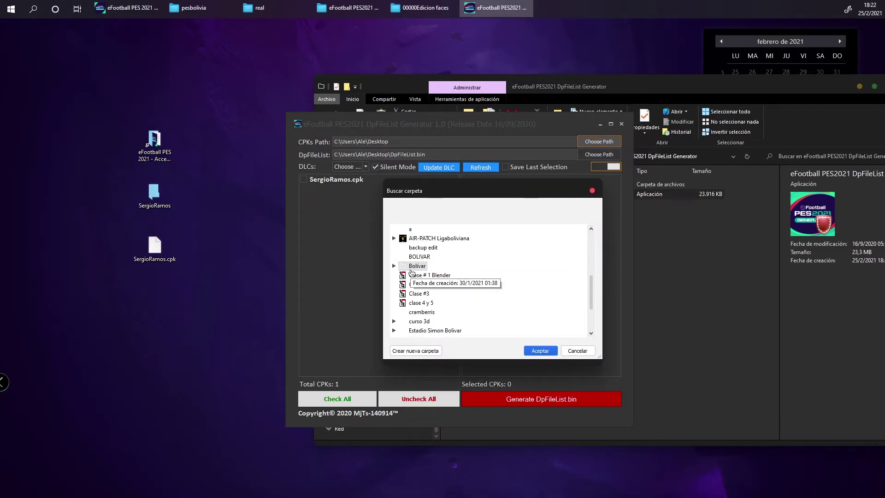
scroll(407, 320, up, 10)
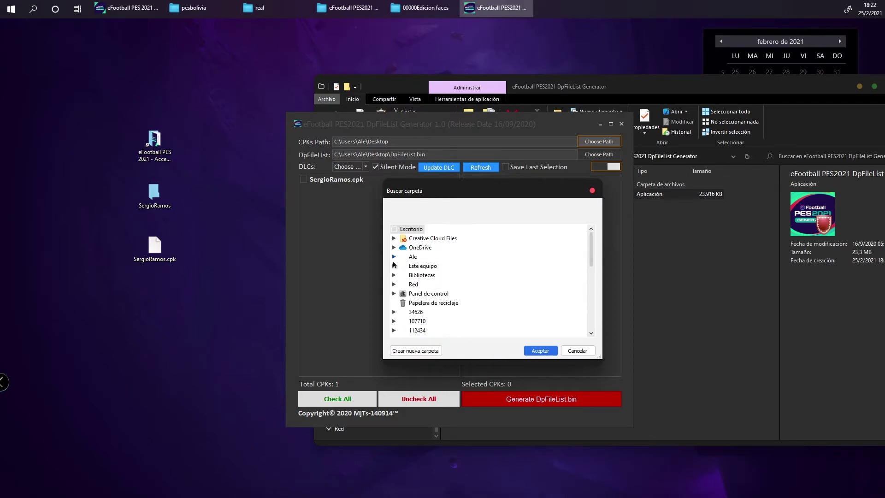
click(393, 267)
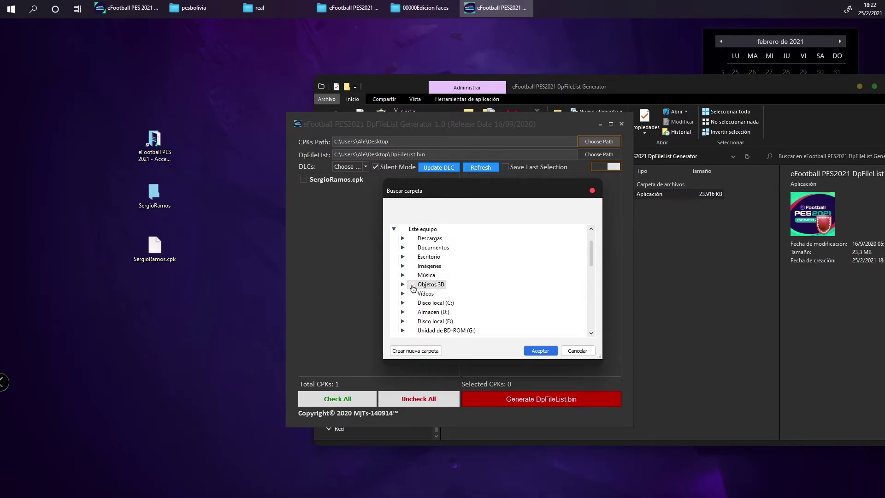
click(402, 311)
click(411, 311)
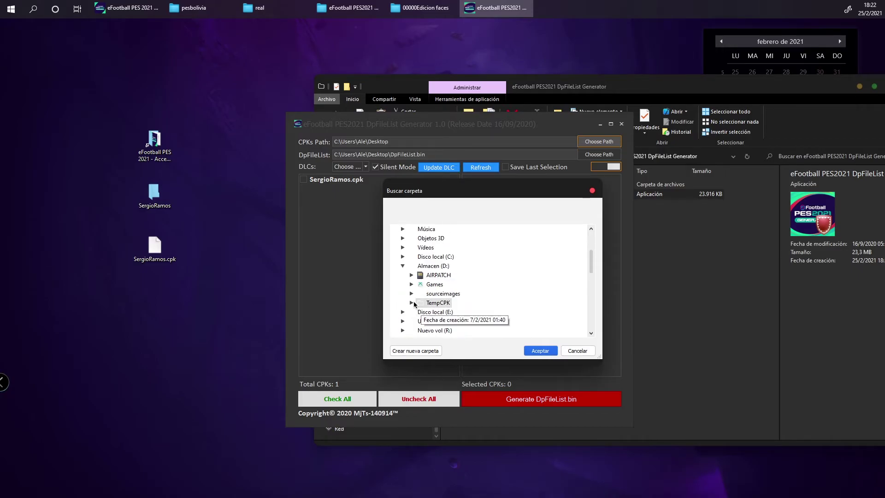
Step: Set the CPKs path to the download bol folder under D:\Games\PUGB\steamapps\common\eFootball PES 2021
click(411, 284)
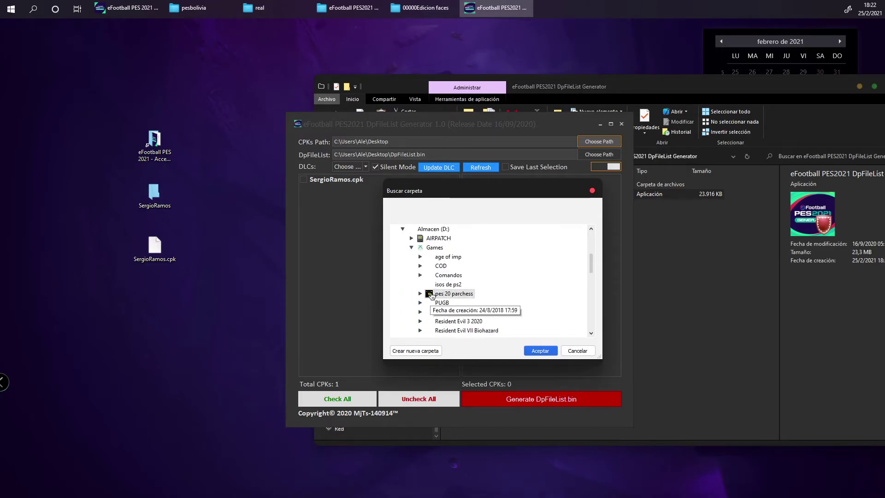
click(420, 303)
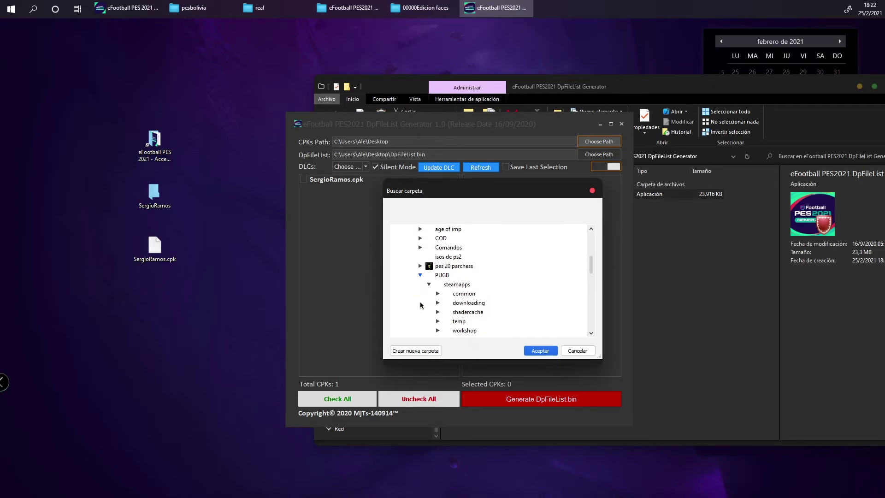
click(438, 293)
click(446, 294)
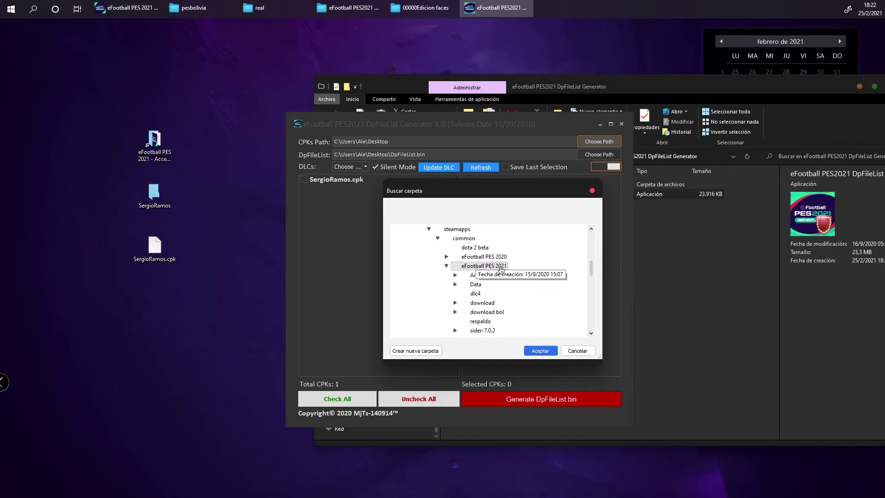
scroll(521, 304, down, 1)
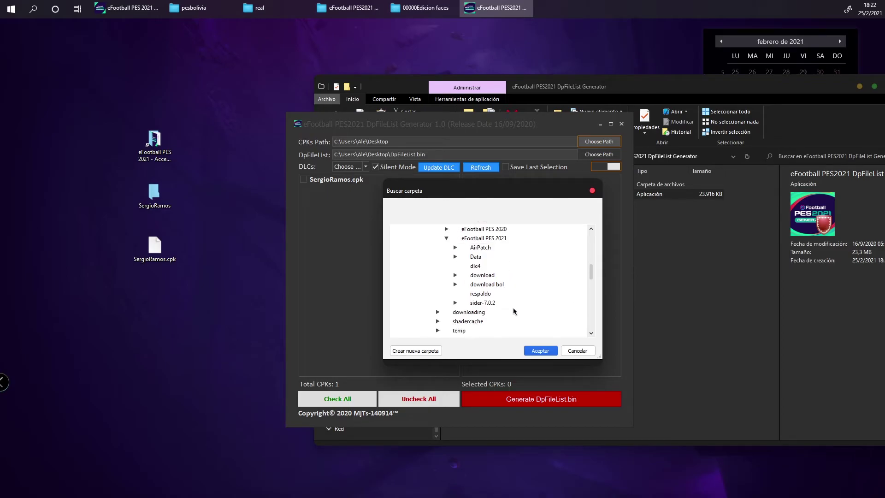
click(455, 275)
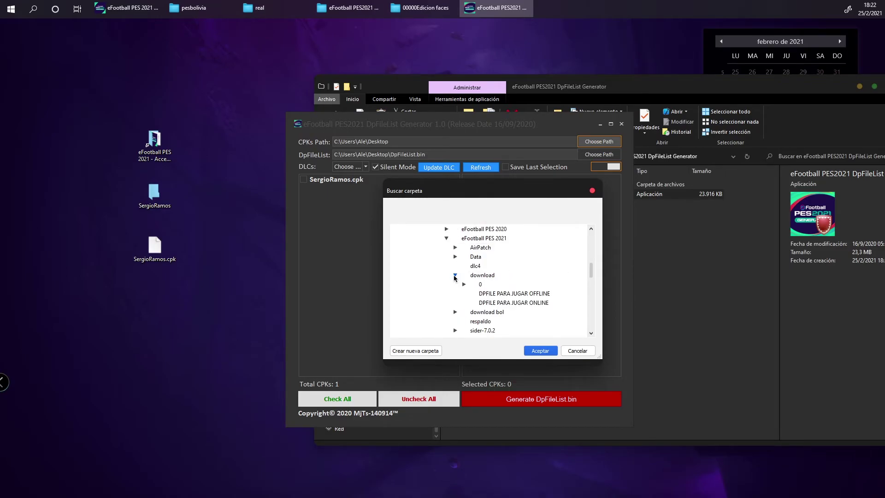
click(455, 276)
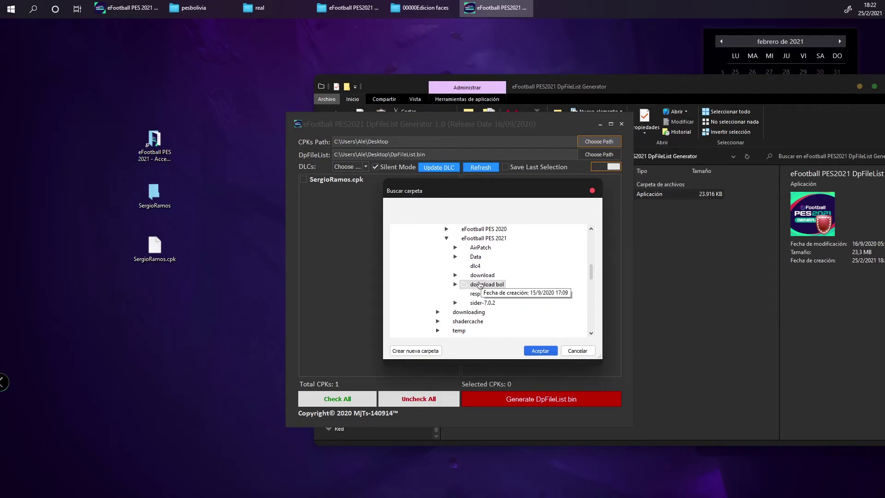
click(488, 285)
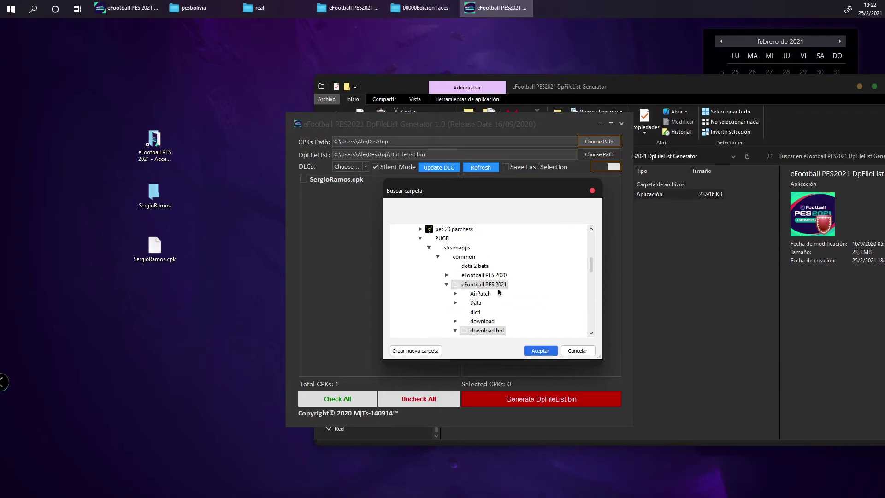
scroll(498, 290, down, 2)
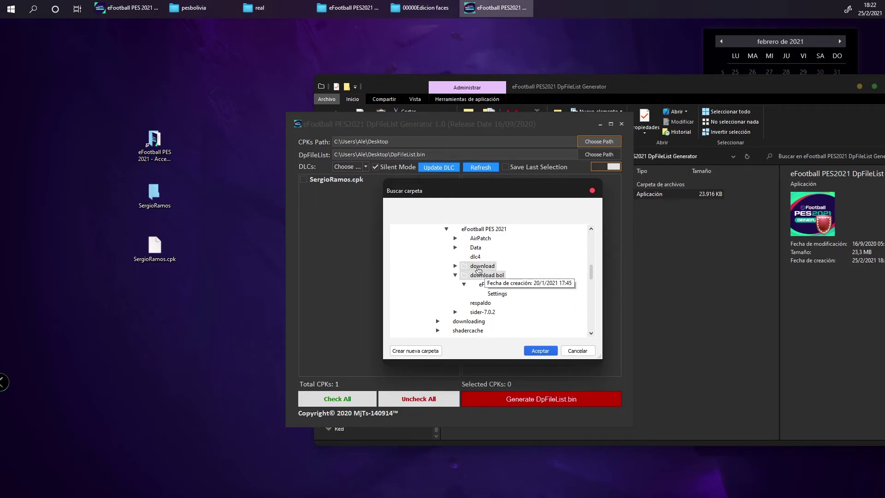
click(540, 351)
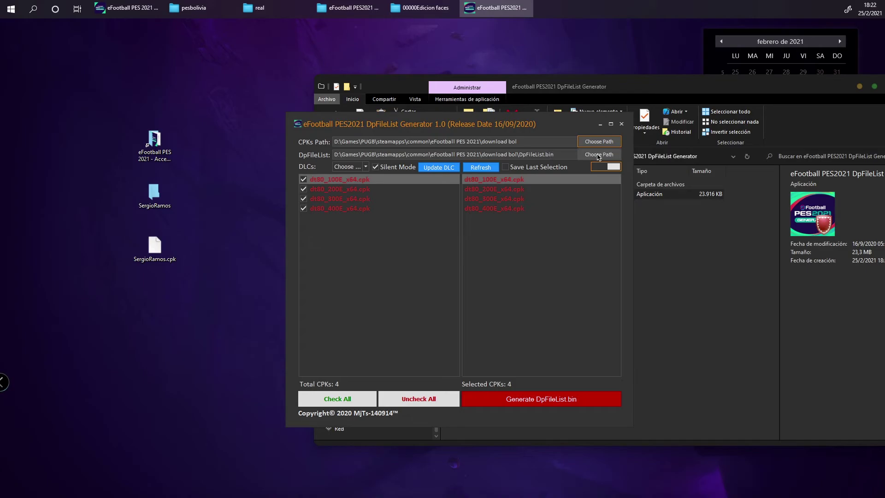
Step: Move the generator window aside and copy SergioRamos.cpk from the desktop into the download bol folder of eFootball PES 2021
drag(486, 127, 676, 328)
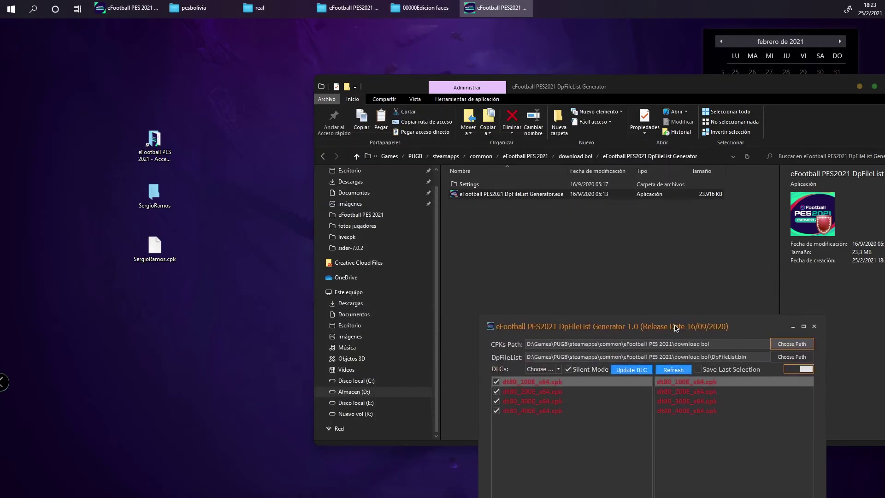
click(326, 158)
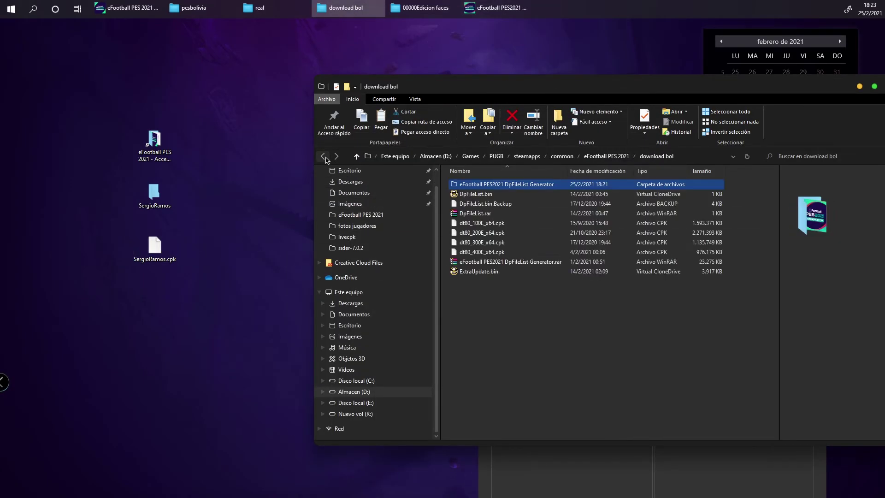
click(325, 158)
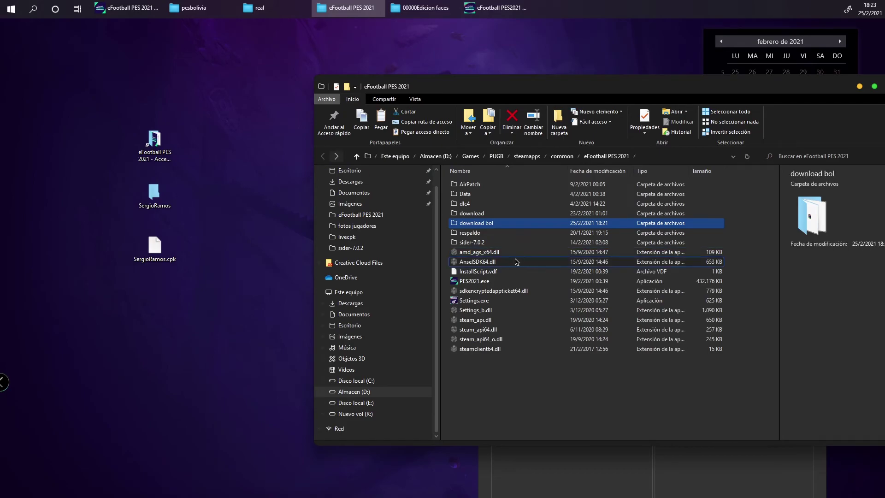
drag(160, 255, 474, 228)
double_click(474, 228)
click(162, 245)
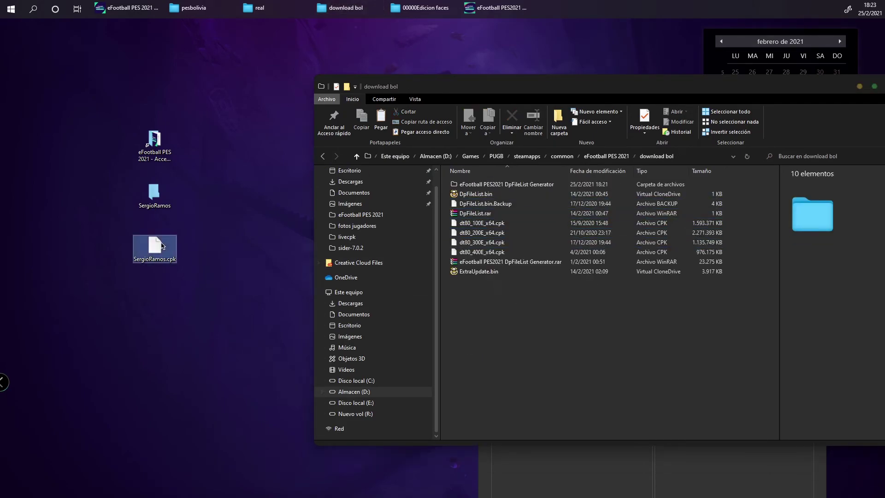
drag(162, 245, 603, 366)
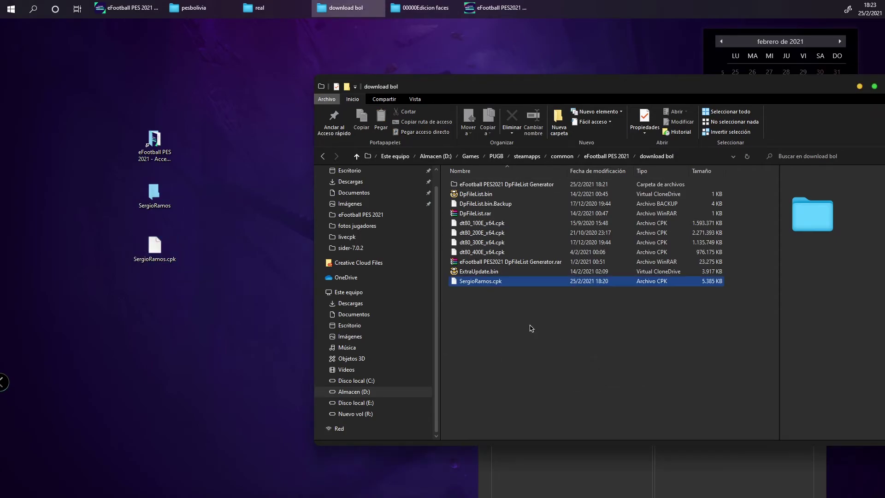
click(500, 300)
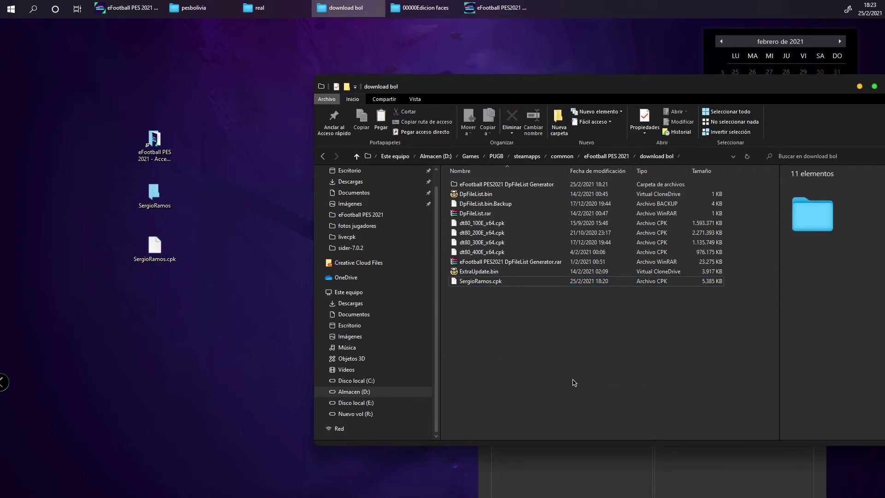
Step: Bring the DpFileList Generator window back in front of the download bol folder
click(584, 466)
drag(585, 465, 466, 239)
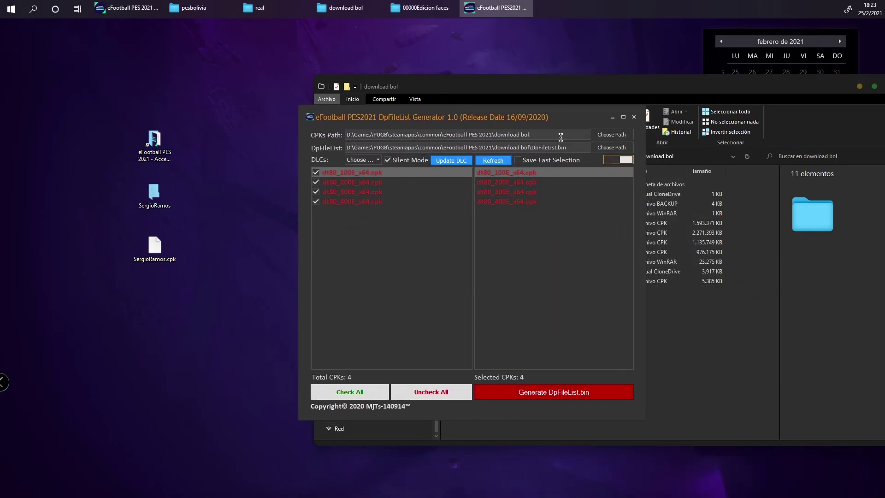
click(611, 134)
scroll(461, 286, down, 10)
click(578, 189)
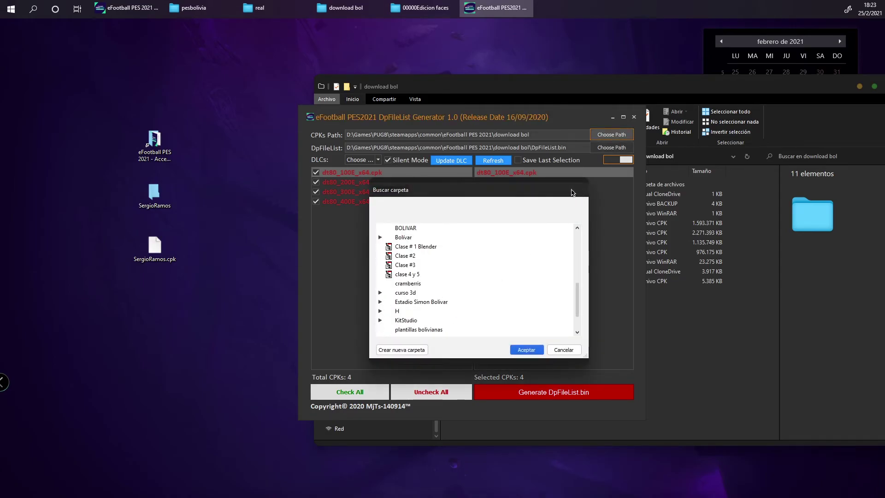
Step: Refresh the CPK list and select dt80_100E_x64.cpk, dt80_200E_x64.cpk, dt80_300E_x64.cpk, dt80_400E_x64.cpk and SergioRamos.cpk
click(493, 161)
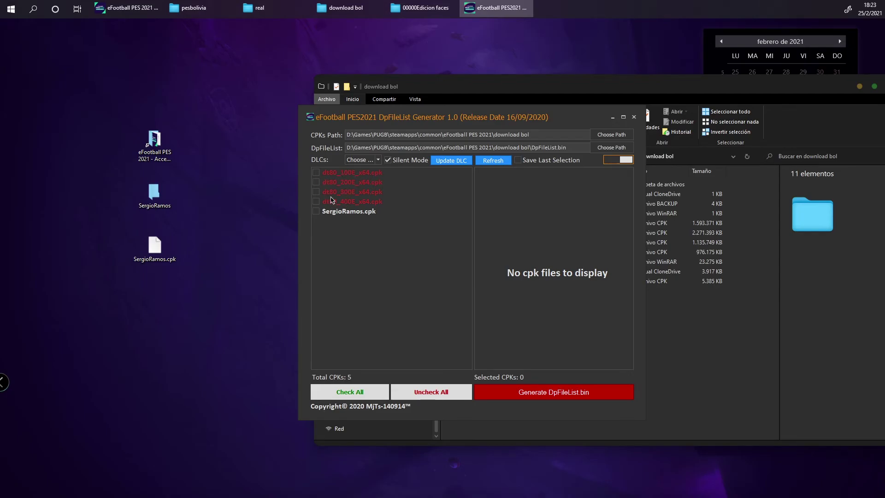
click(316, 173)
click(316, 182)
click(316, 191)
click(316, 201)
click(317, 211)
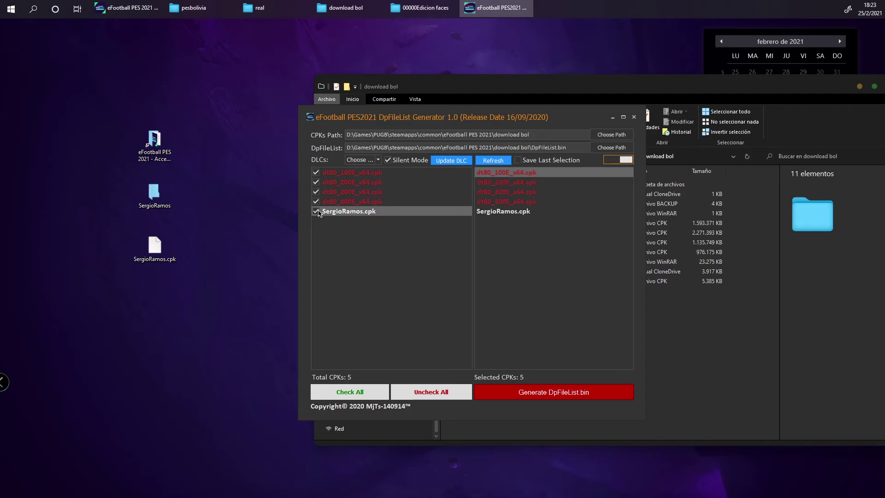
Step: Update the DLCs with DLC 4.00 chosen, generate DpFileList.bin in download bol and close the generator
click(494, 396)
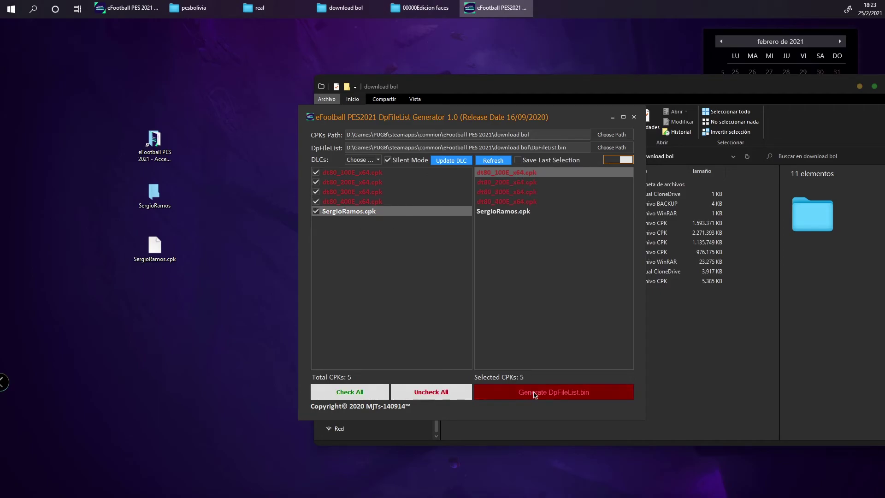
click(566, 403)
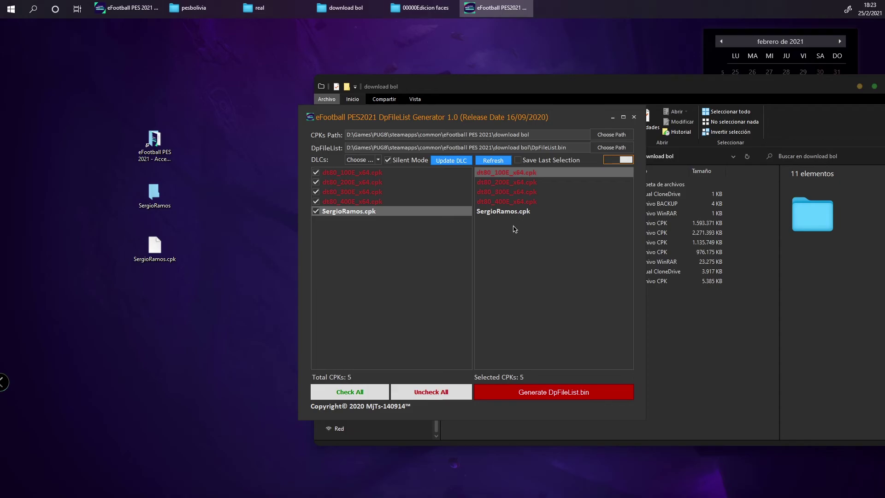
click(455, 164)
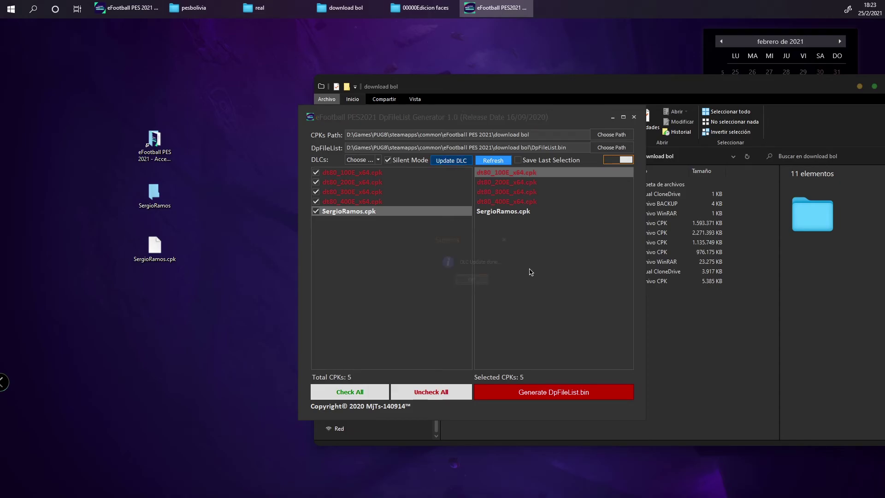
click(471, 280)
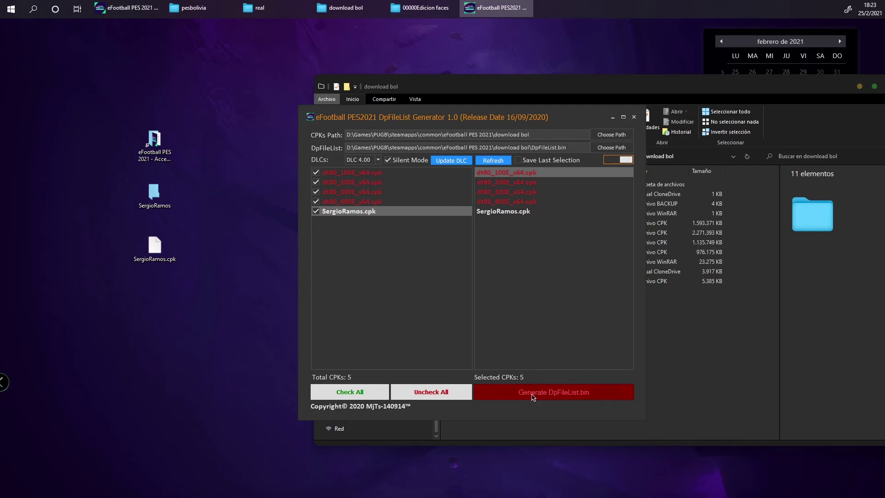
click(546, 396)
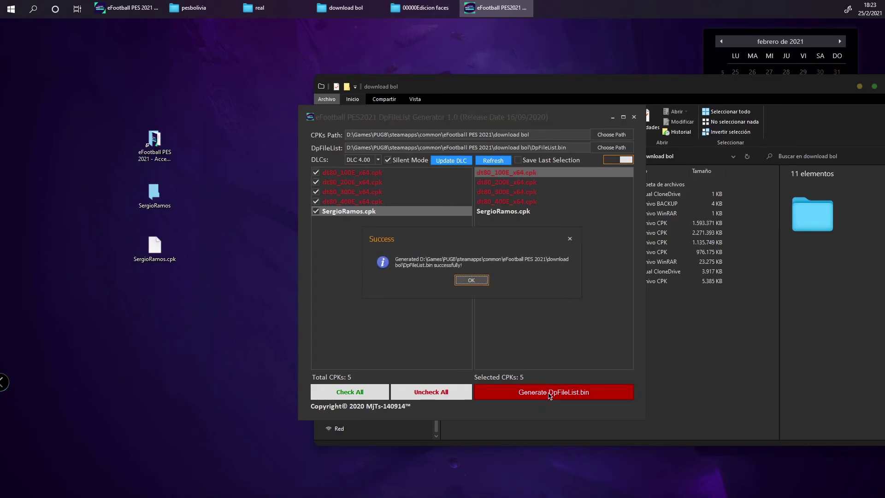
click(475, 281)
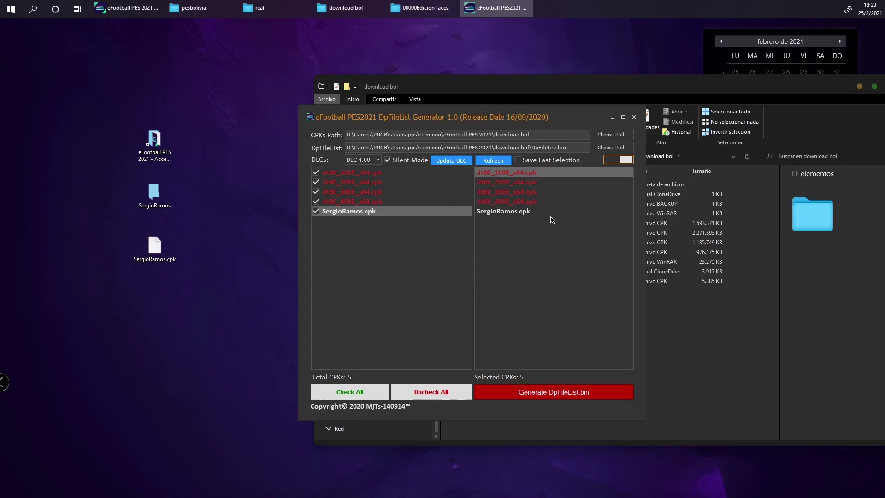
click(634, 116)
click(173, 245)
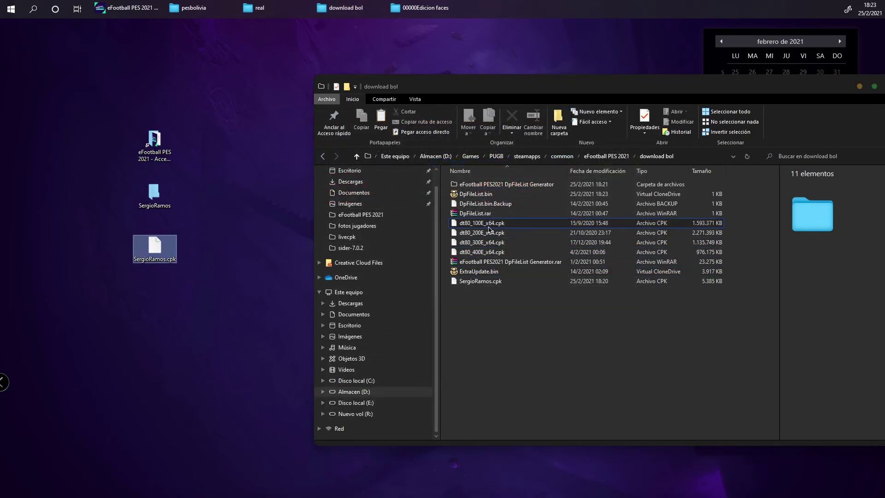
click(261, 257)
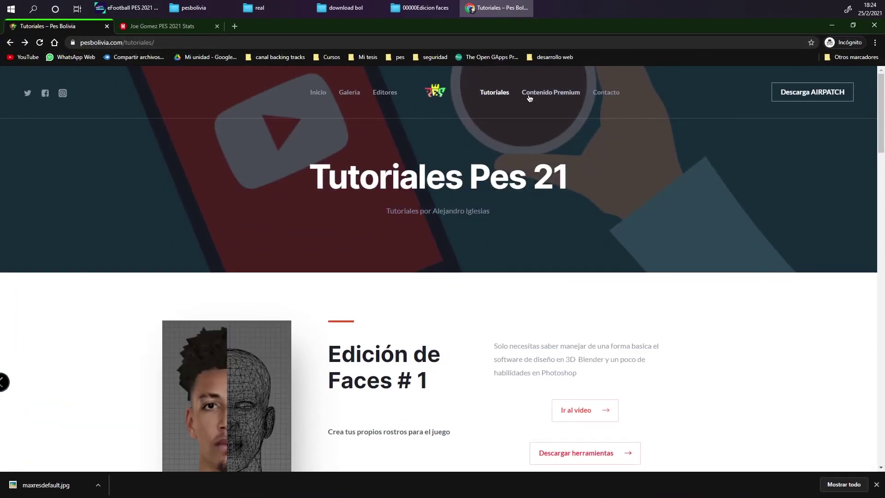
Step: Find the tutorial Como Colocar Faces en tu Pes 21/20 on the Pes Bolivia site and open its tools download page
scroll(607, 265, down, 13)
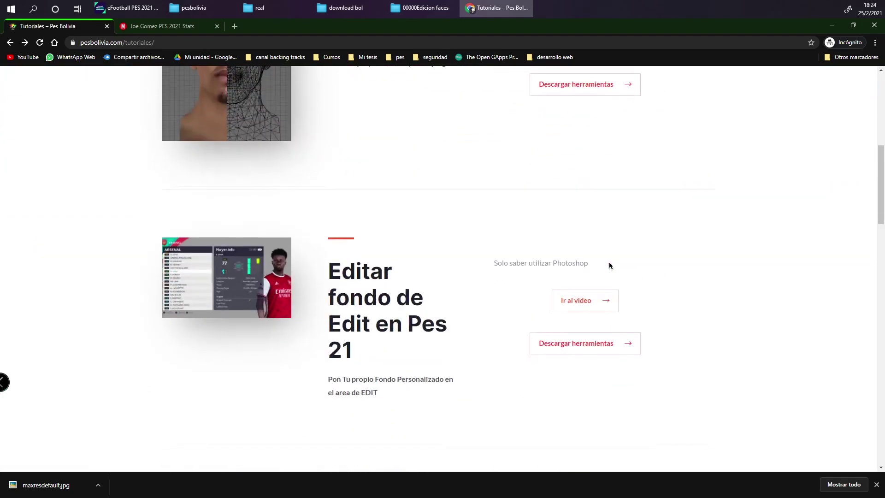
scroll(547, 238, down, 3)
scroll(547, 238, up, 4)
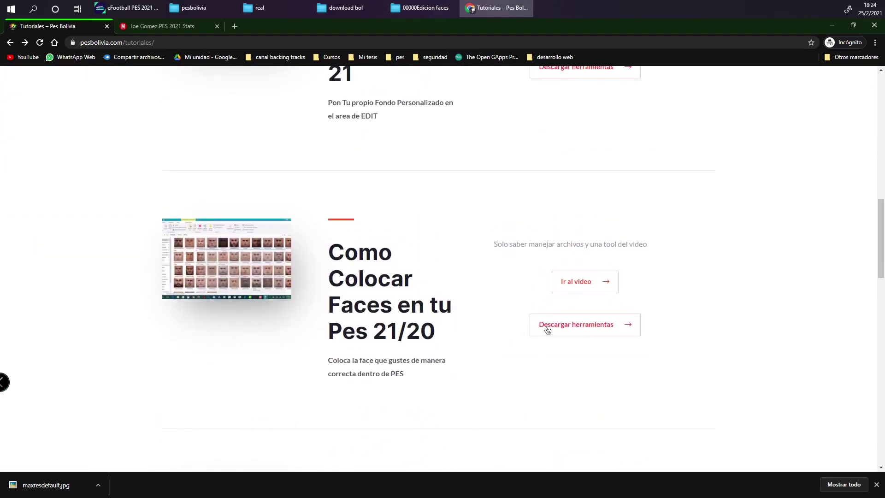
click(598, 328)
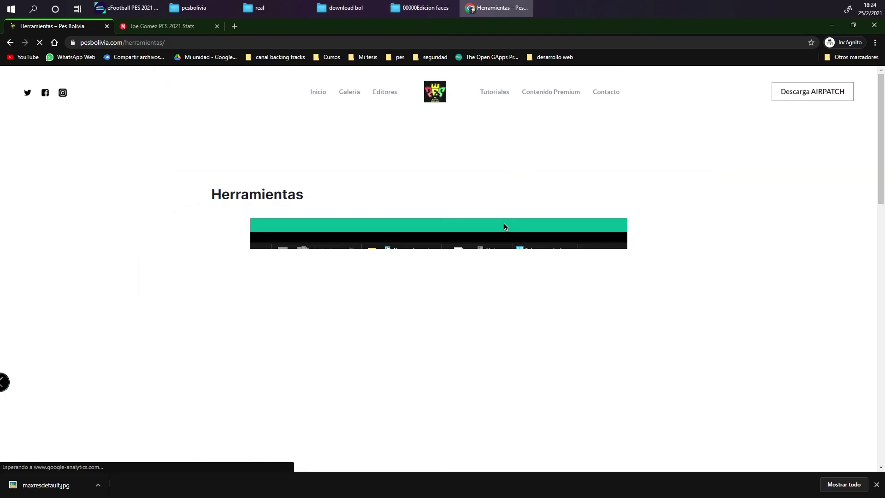
Step: Examine the Herramientas page's tool listing and its instructions for obtaining the download through a donation
scroll(556, 250, down, 2)
scroll(555, 249, down, 8)
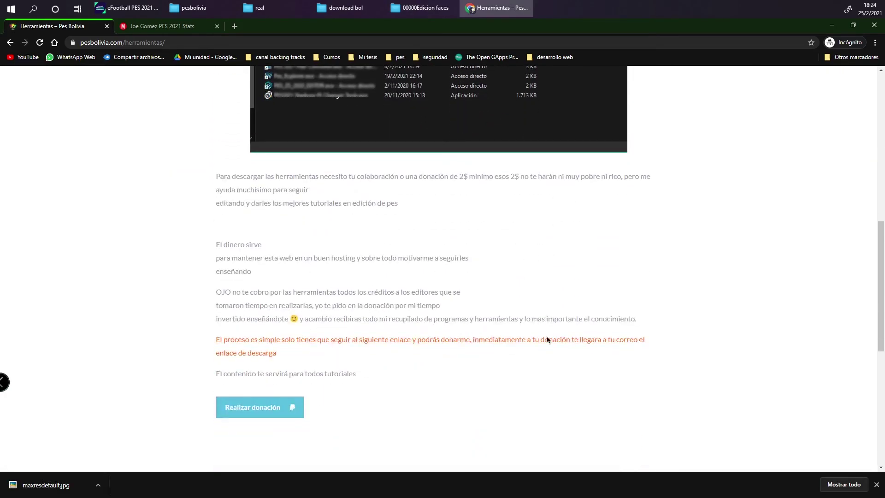
scroll(531, 418, up, 2)
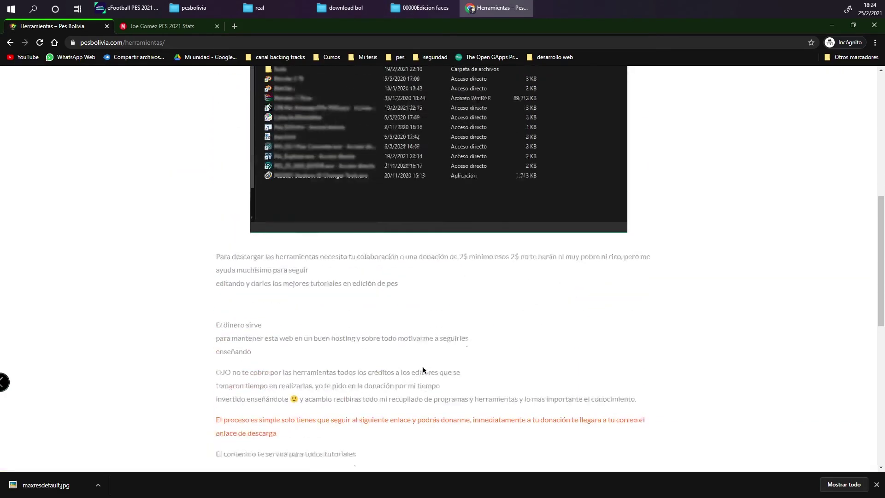
scroll(424, 370, up, 4)
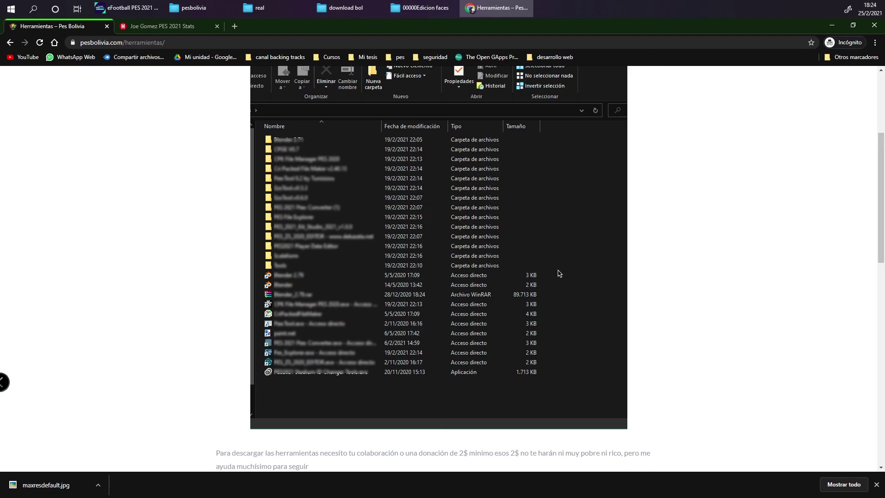
scroll(595, 292, up, 3)
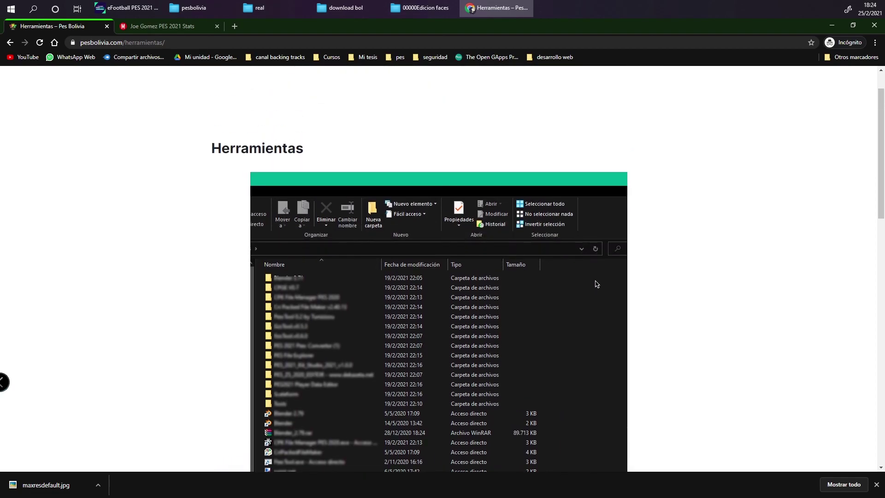
scroll(510, 282, up, 1)
scroll(527, 275, down, 1)
scroll(527, 275, up, 1)
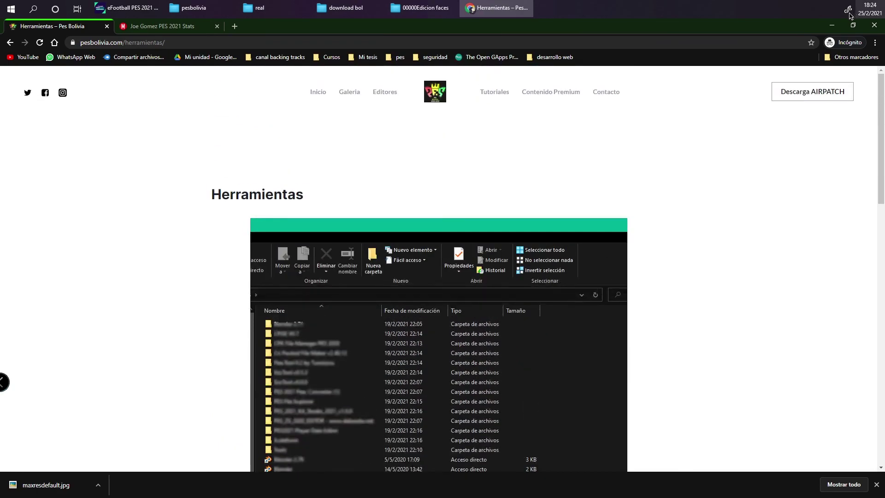